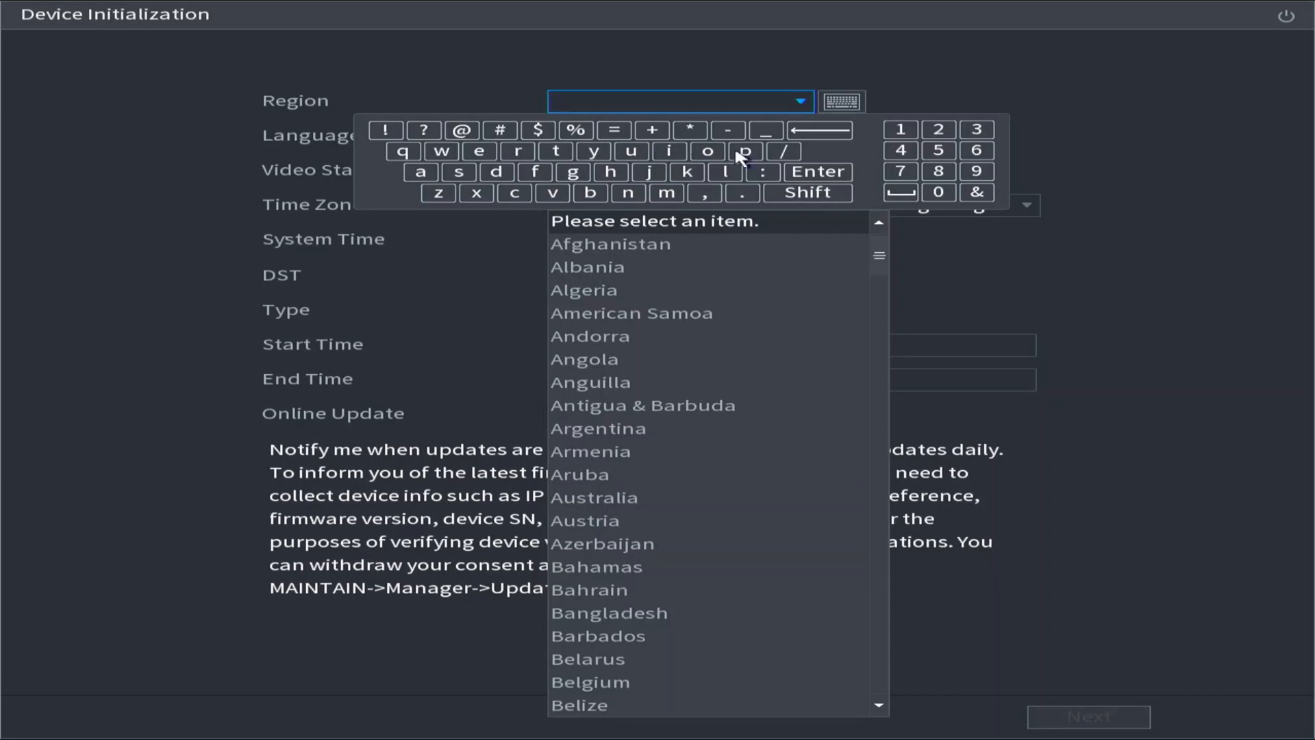
Set the device's region to Pakistan.
{"action": "left_click", "coordinate": [747, 150]}
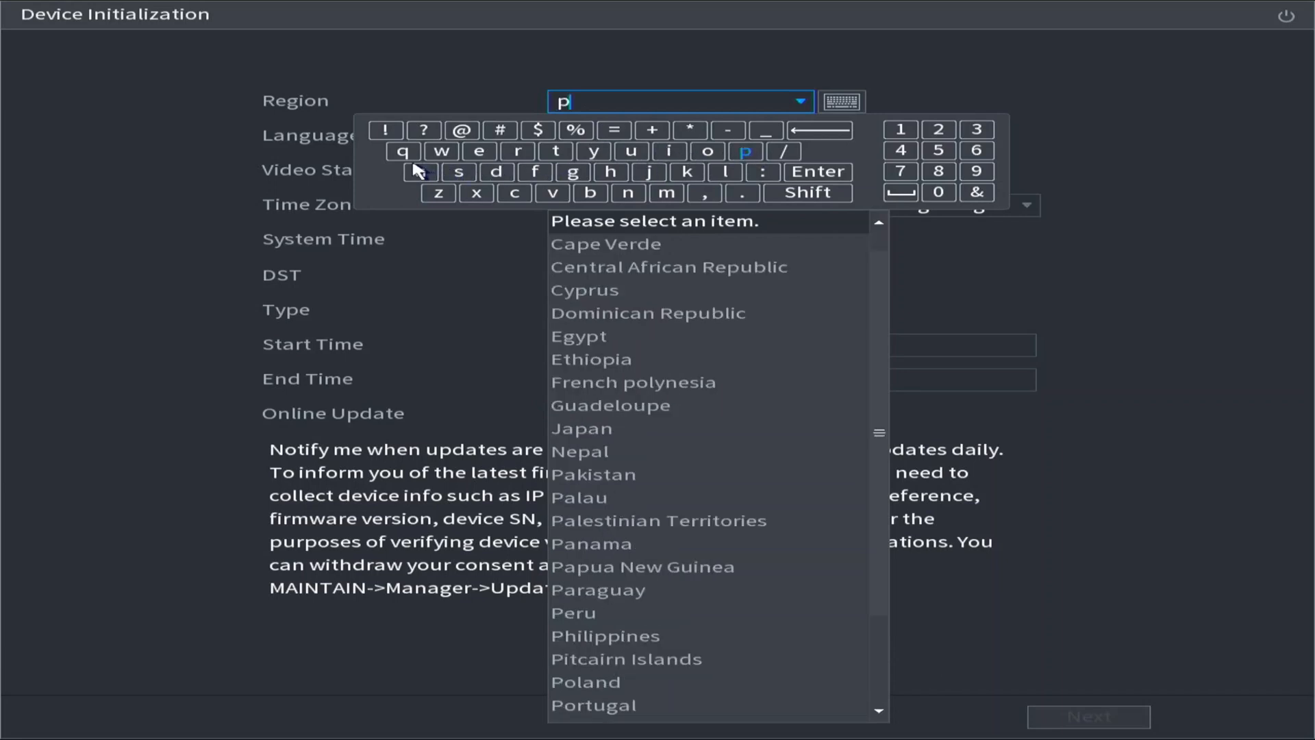
{"action": "left_click", "coordinate": [420, 172]}
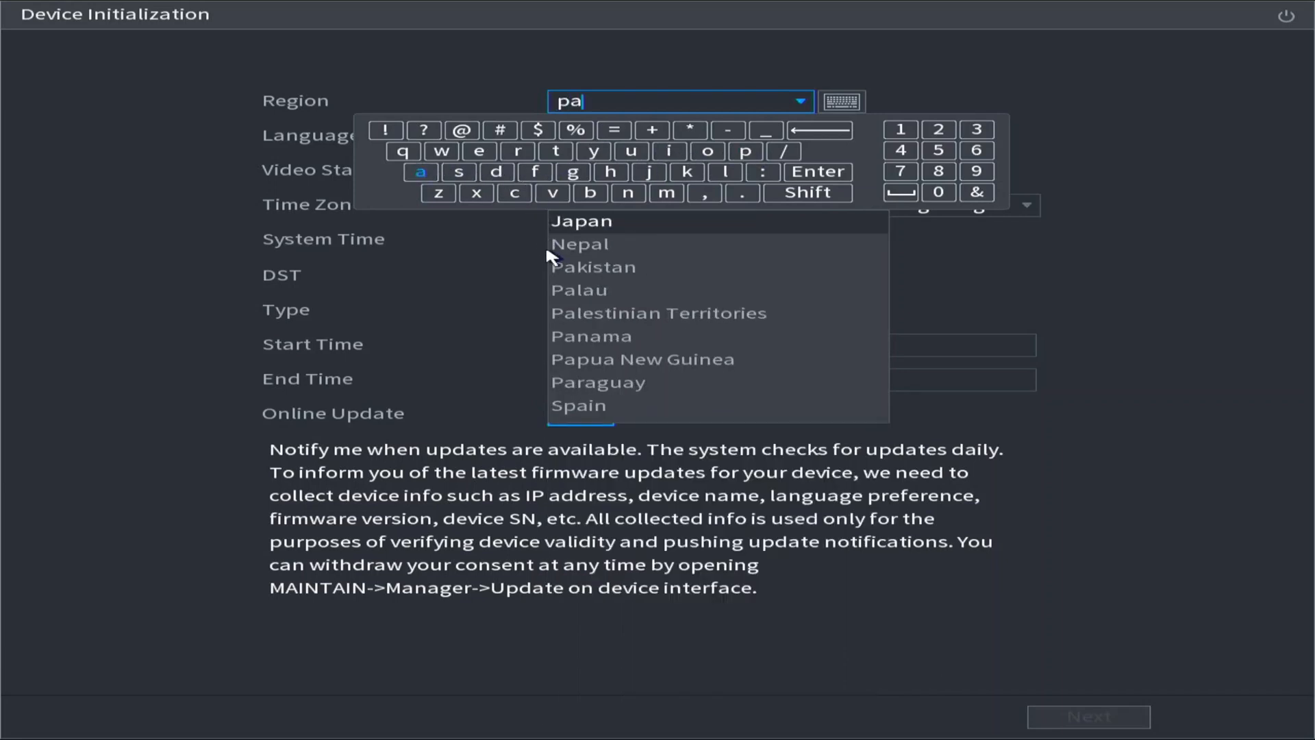
{"action": "left_click", "coordinate": [571, 274]}
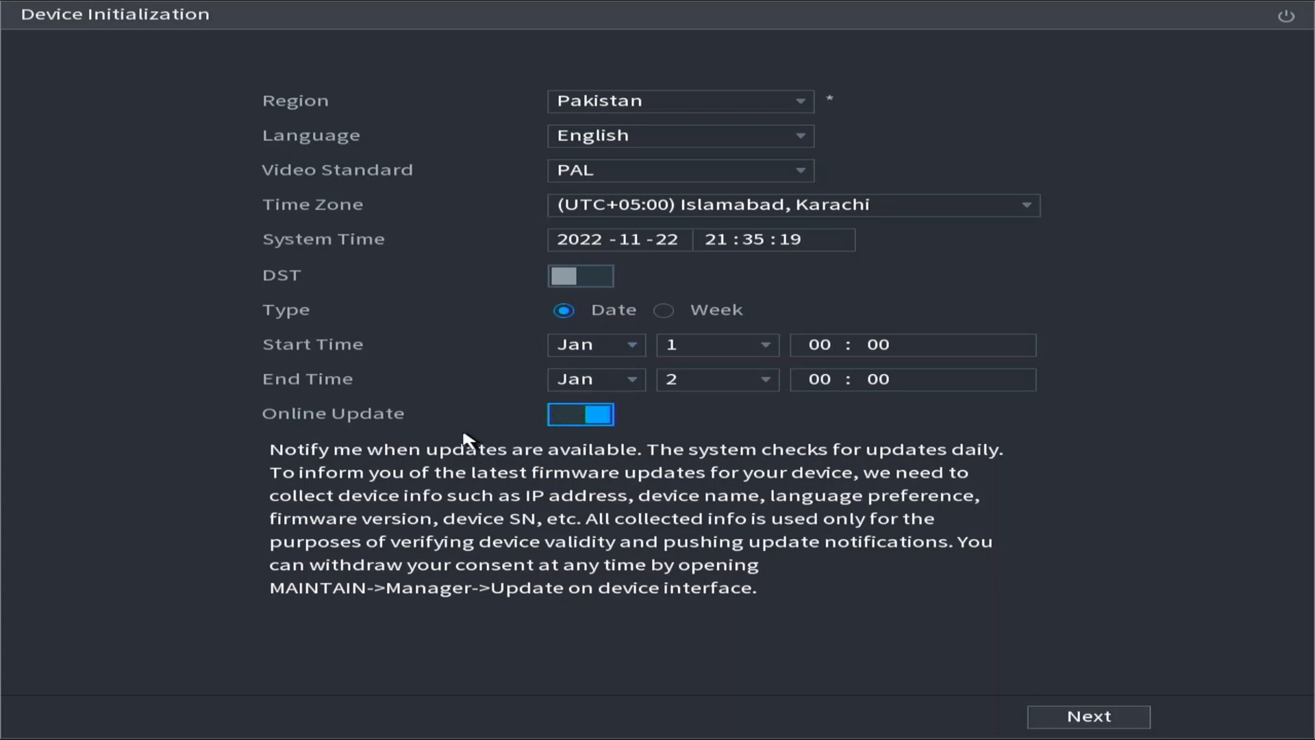
Turn off Online Update and accept the software license agreement to reach the password setup.
{"action": "left_click", "coordinate": [563, 423]}
{"action": "left_click", "coordinate": [1055, 717]}
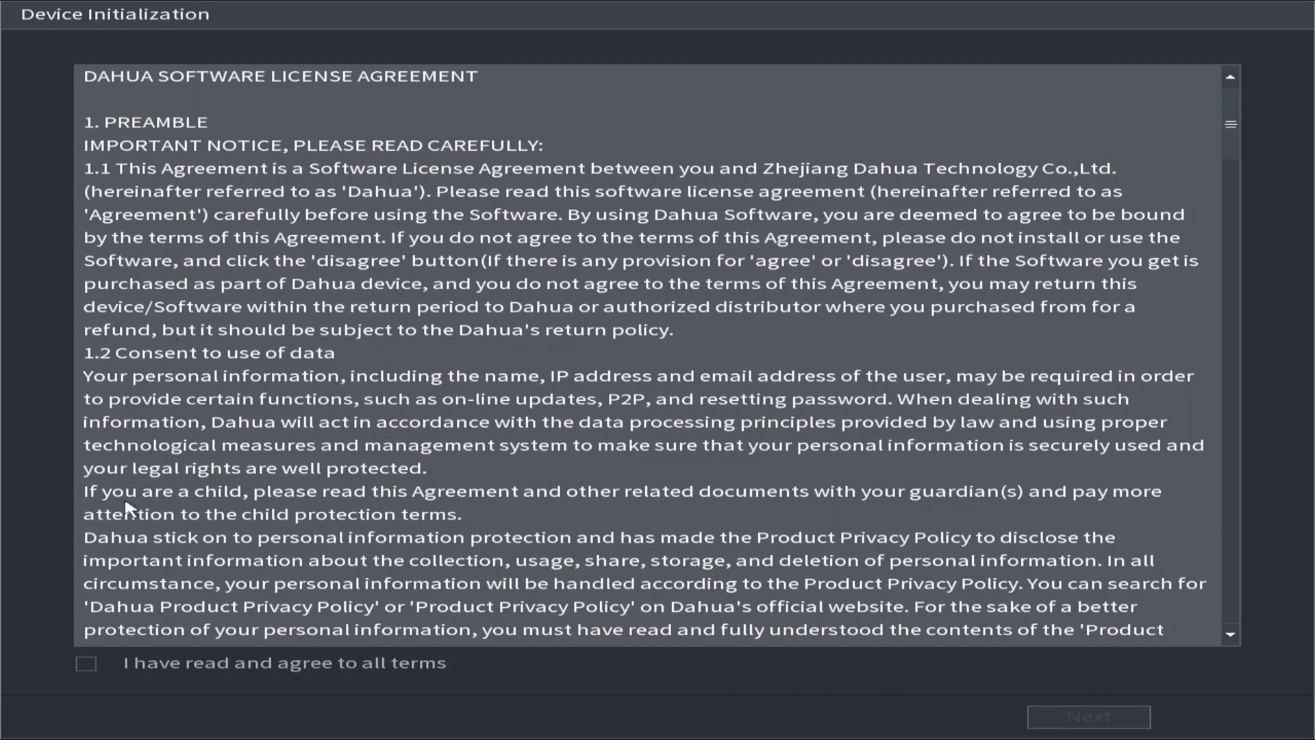
{"action": "left_click", "coordinate": [85, 665]}
{"action": "left_click", "coordinate": [1075, 715]}
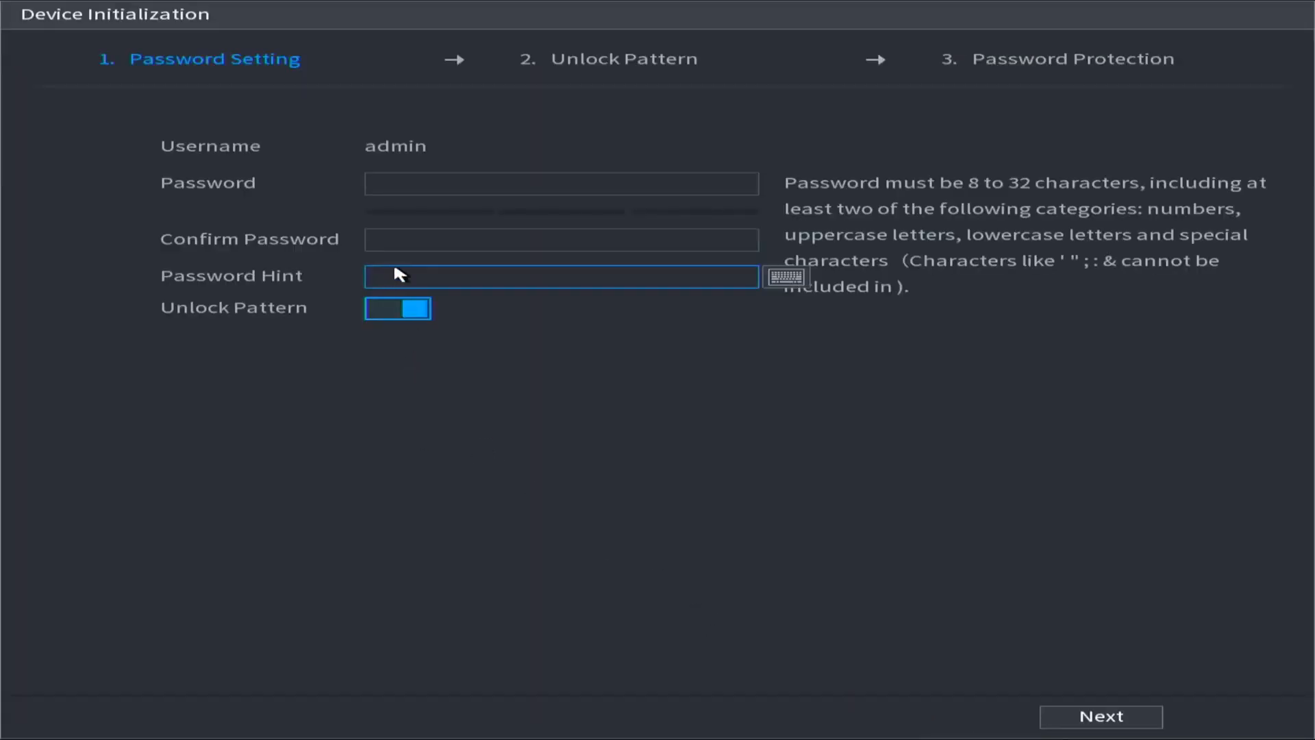
Enter a new password for the admin account.
{"action": "left_click", "coordinate": [381, 176]}
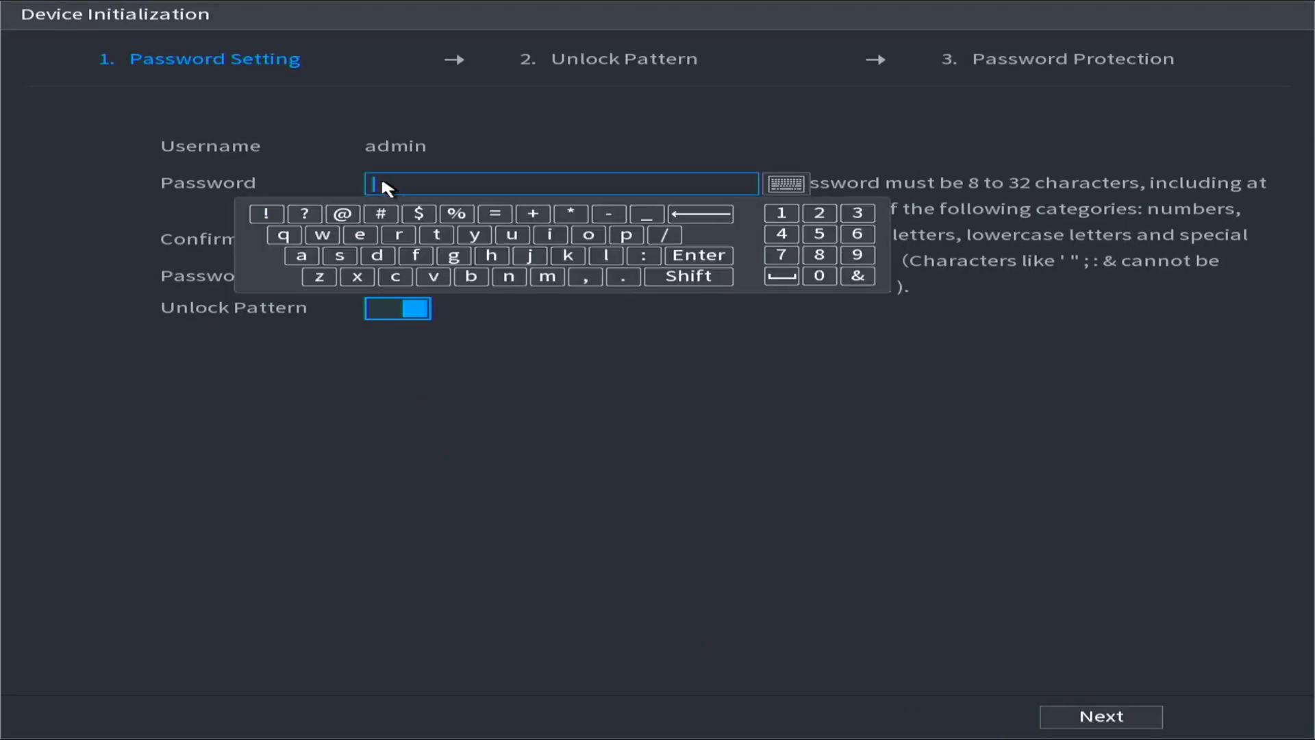
{"action": "left_click", "coordinate": [300, 256]}
{"action": "left_click", "coordinate": [377, 256]}
{"action": "left_click", "coordinate": [546, 277]}
{"action": "left_click", "coordinate": [557, 238]}
{"action": "left_click", "coordinate": [511, 278]}
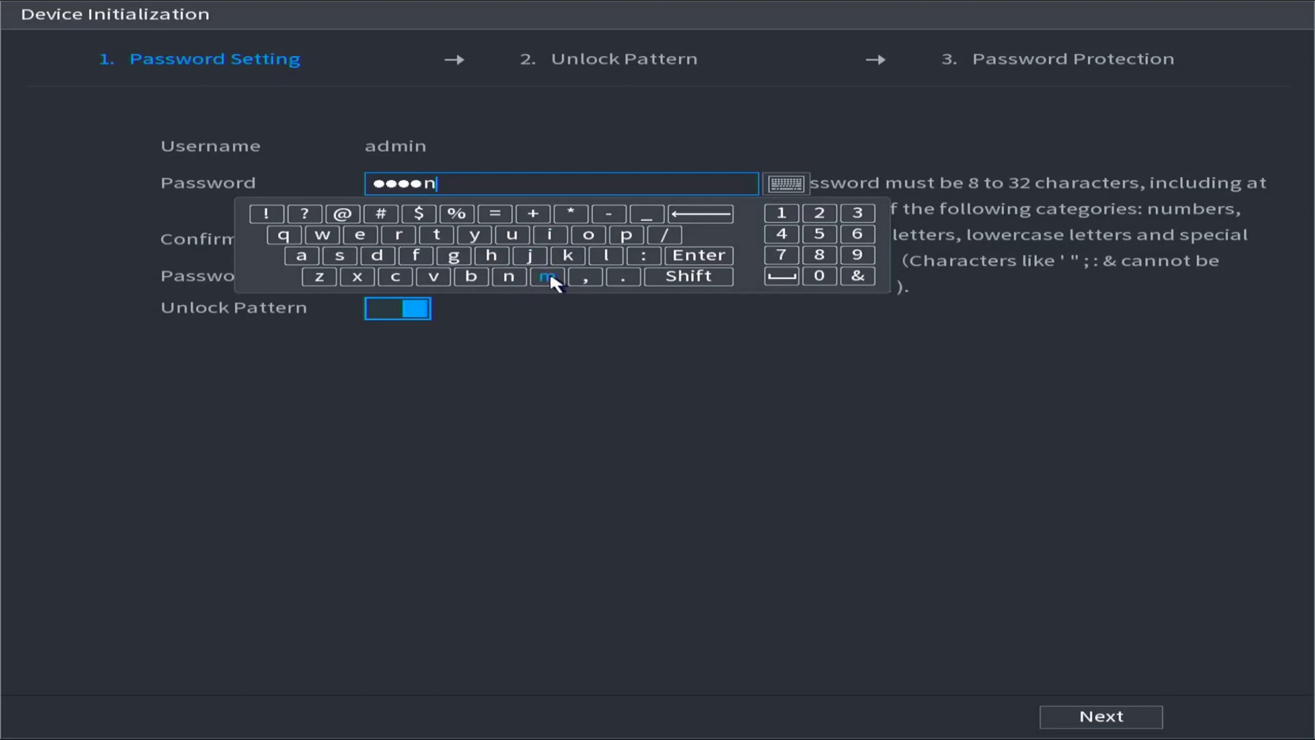
{"action": "left_click", "coordinate": [781, 214]}
{"action": "left_click", "coordinate": [821, 214]}
{"action": "left_click", "coordinate": [857, 213]}
{"action": "left_click", "coordinate": [784, 122]}
Re-enter the admin account's password in the confirmation field.
{"action": "left_click", "coordinate": [557, 239]}
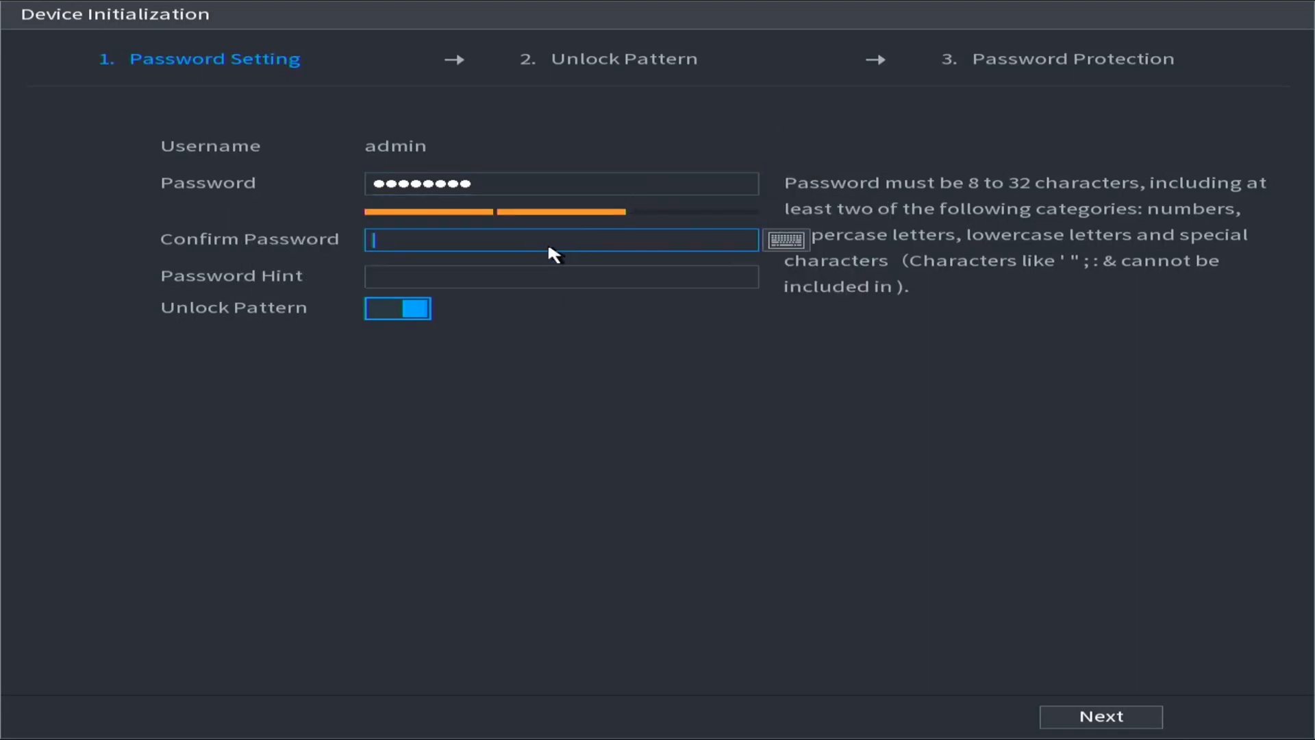
{"action": "left_click", "coordinate": [547, 245]}
{"action": "left_click", "coordinate": [290, 318]}
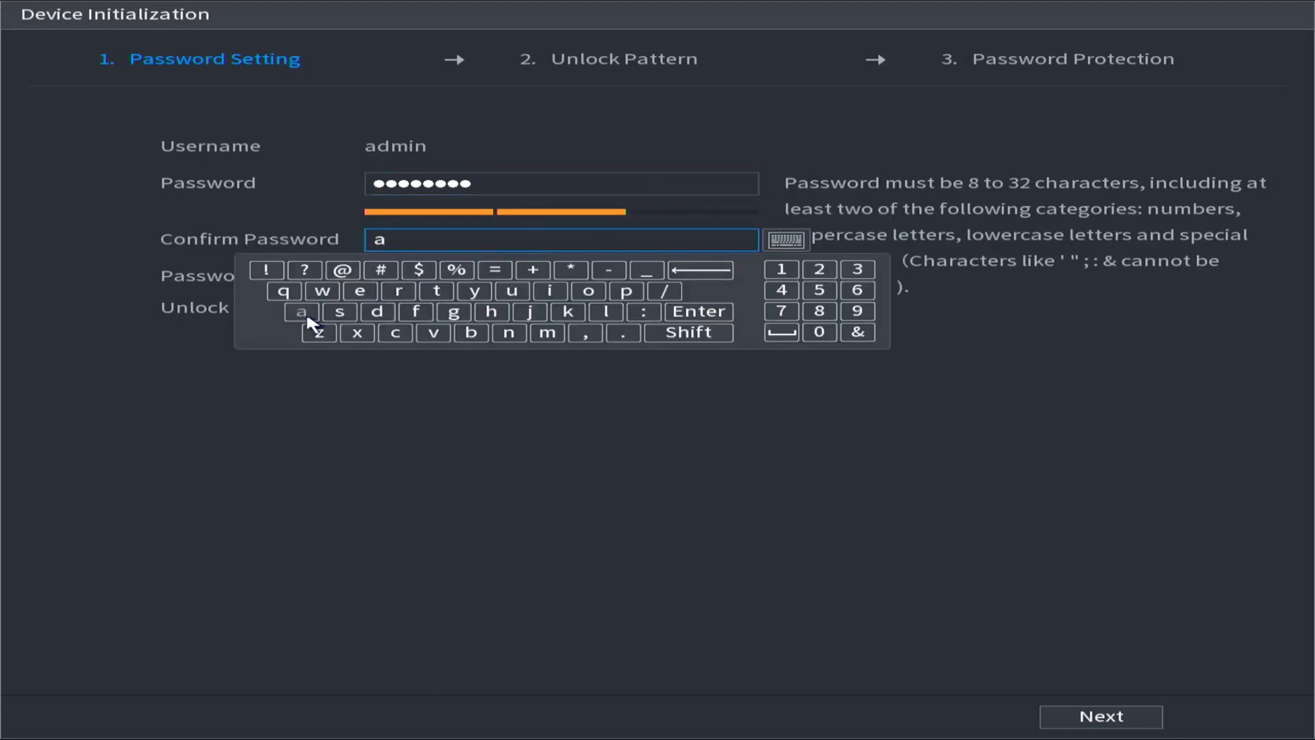
{"action": "left_click", "coordinate": [370, 308]}
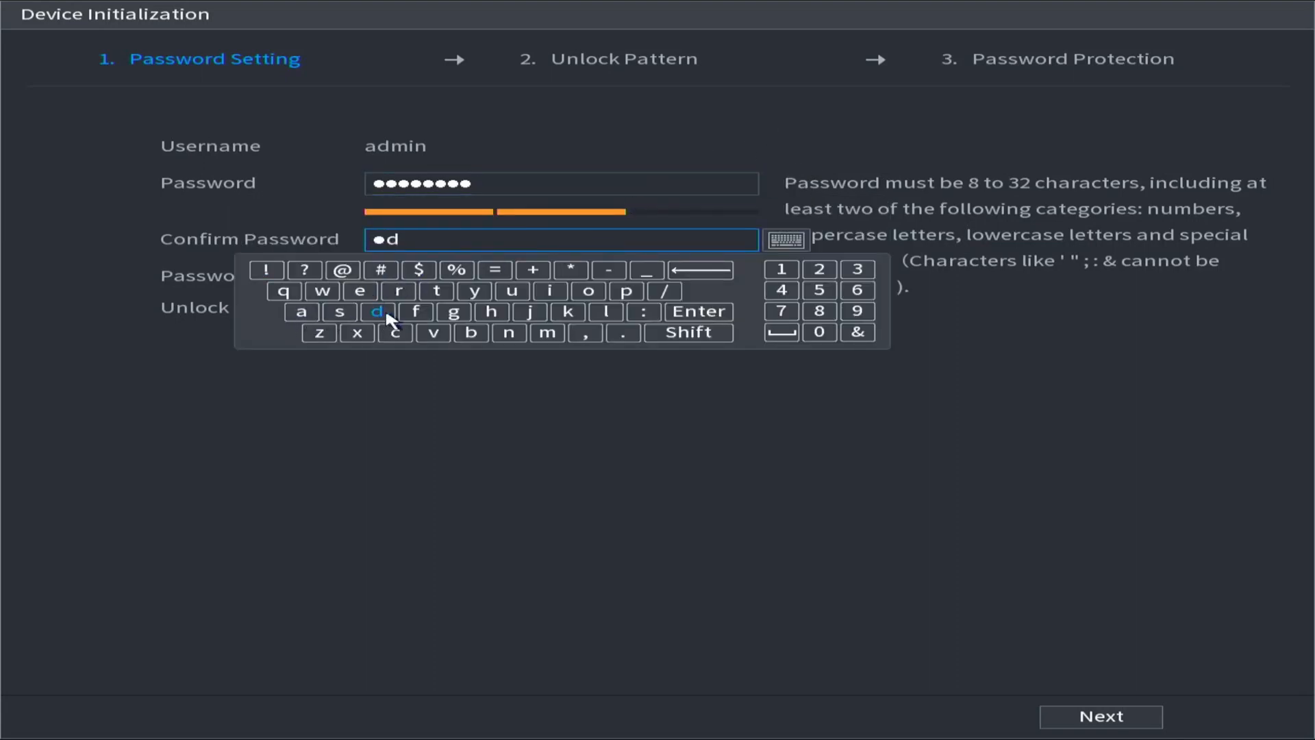
{"action": "left_click", "coordinate": [548, 333]}
{"action": "left_click", "coordinate": [560, 274]}
{"action": "left_click", "coordinate": [713, 267]}
{"action": "left_click", "coordinate": [531, 315]}
{"action": "left_click", "coordinate": [519, 333]}
{"action": "left_click", "coordinate": [780, 269]}
{"action": "left_click", "coordinate": [819, 269]}
{"action": "left_click", "coordinate": [857, 270]}
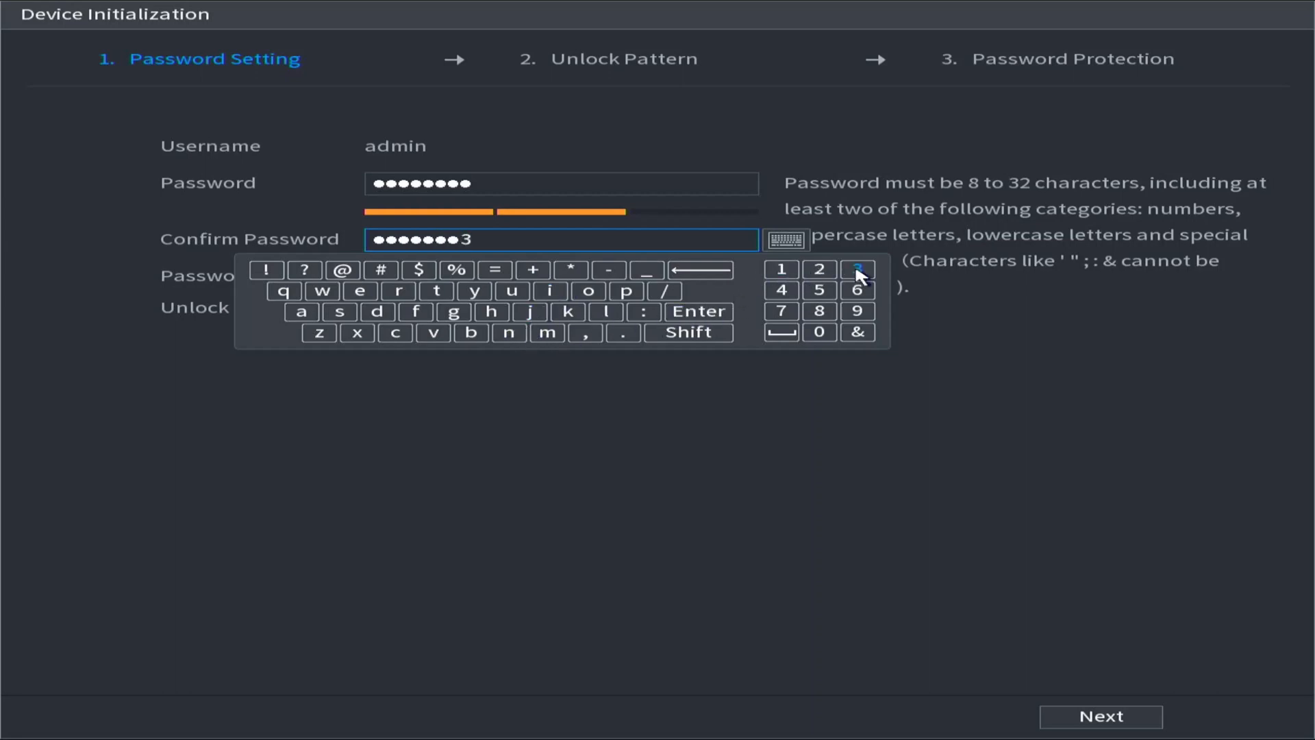
{"action": "left_click", "coordinate": [850, 201]}
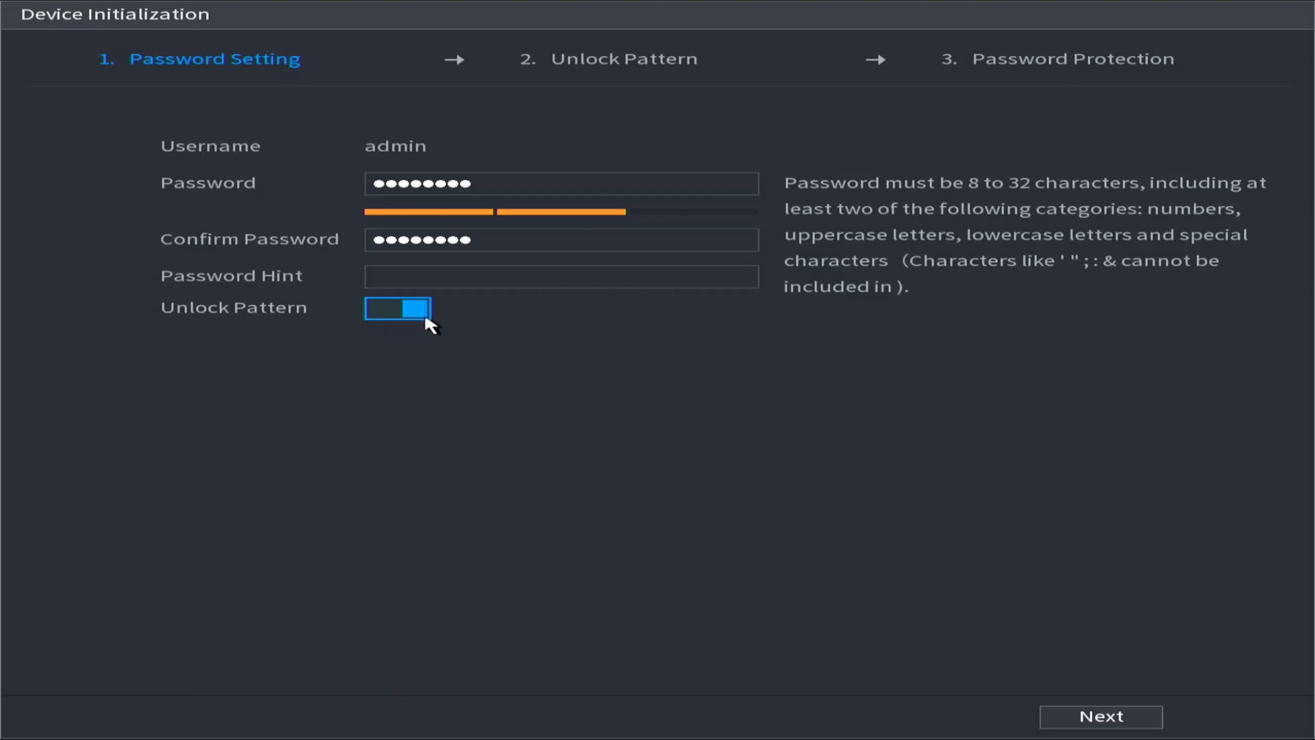
Keep Unlock Pattern enabled, continue to the pattern setup, and draw the same unlock pattern twice.
{"action": "left_click", "coordinate": [391, 322]}
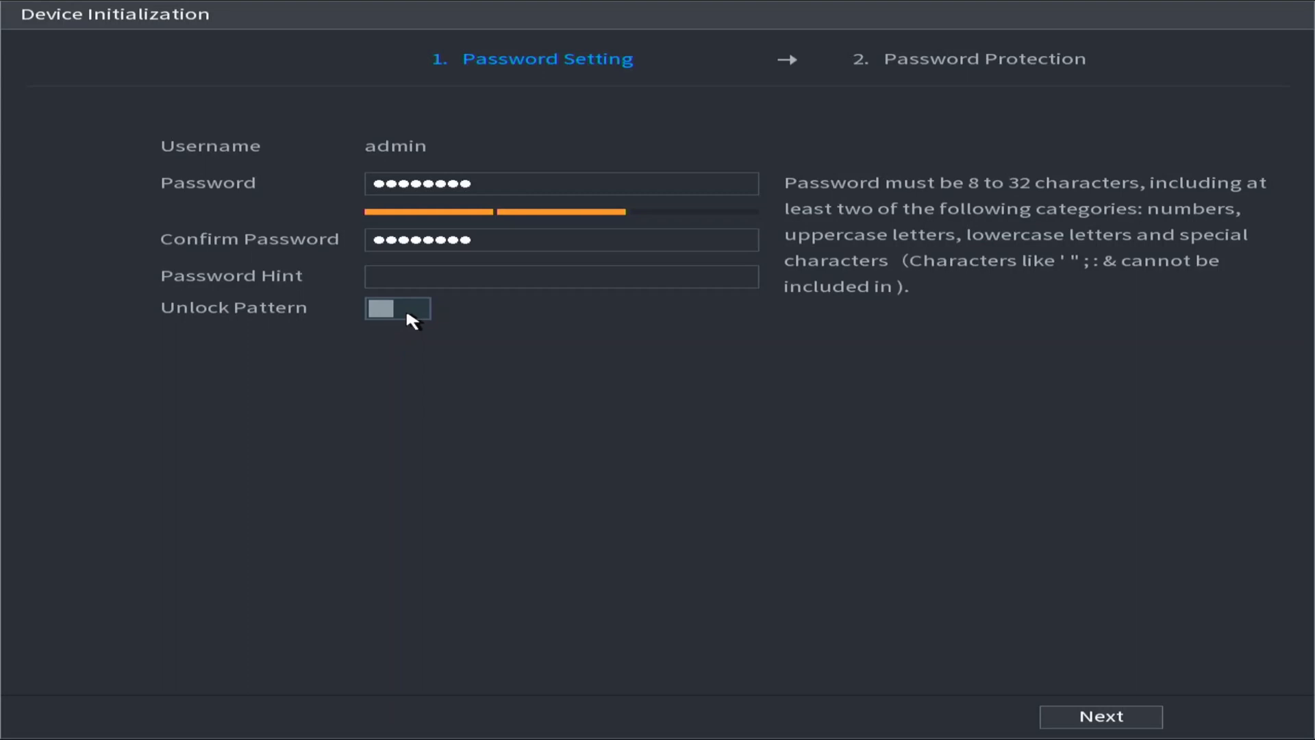
{"action": "left_click", "coordinate": [408, 317]}
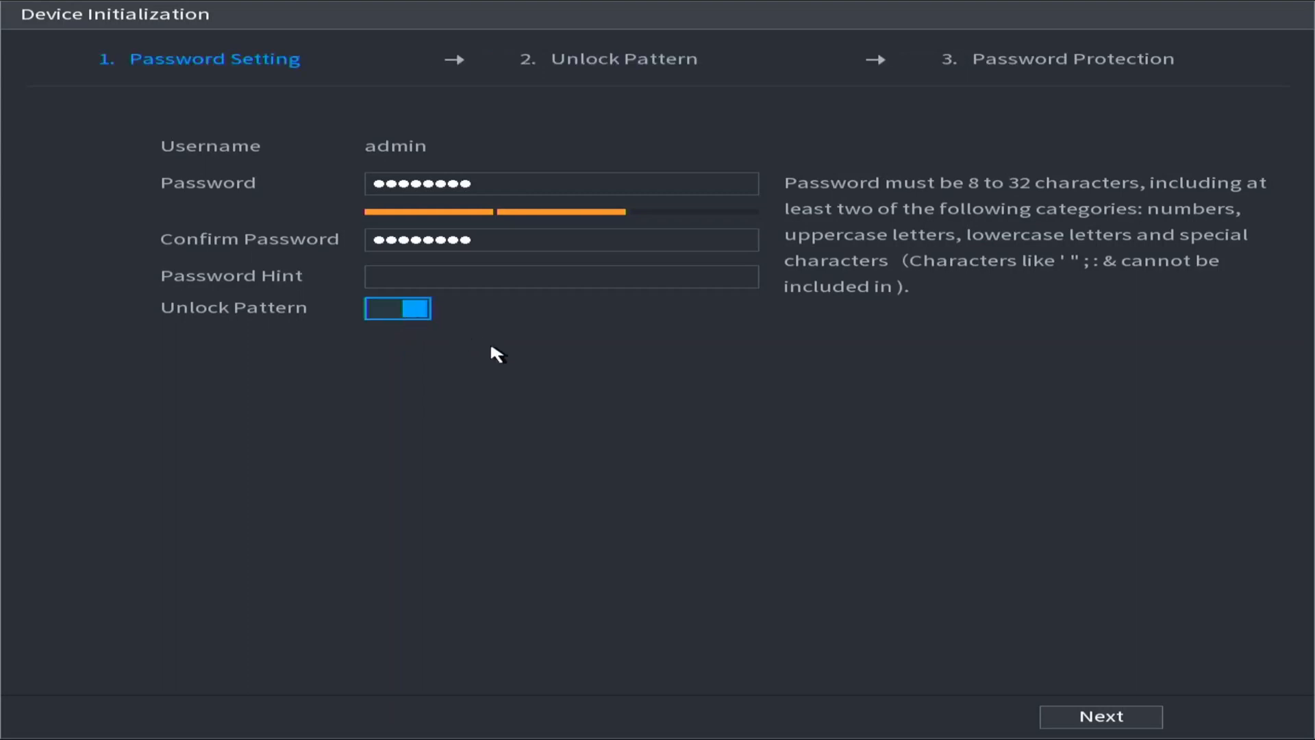
{"action": "left_click", "coordinate": [1066, 718]}
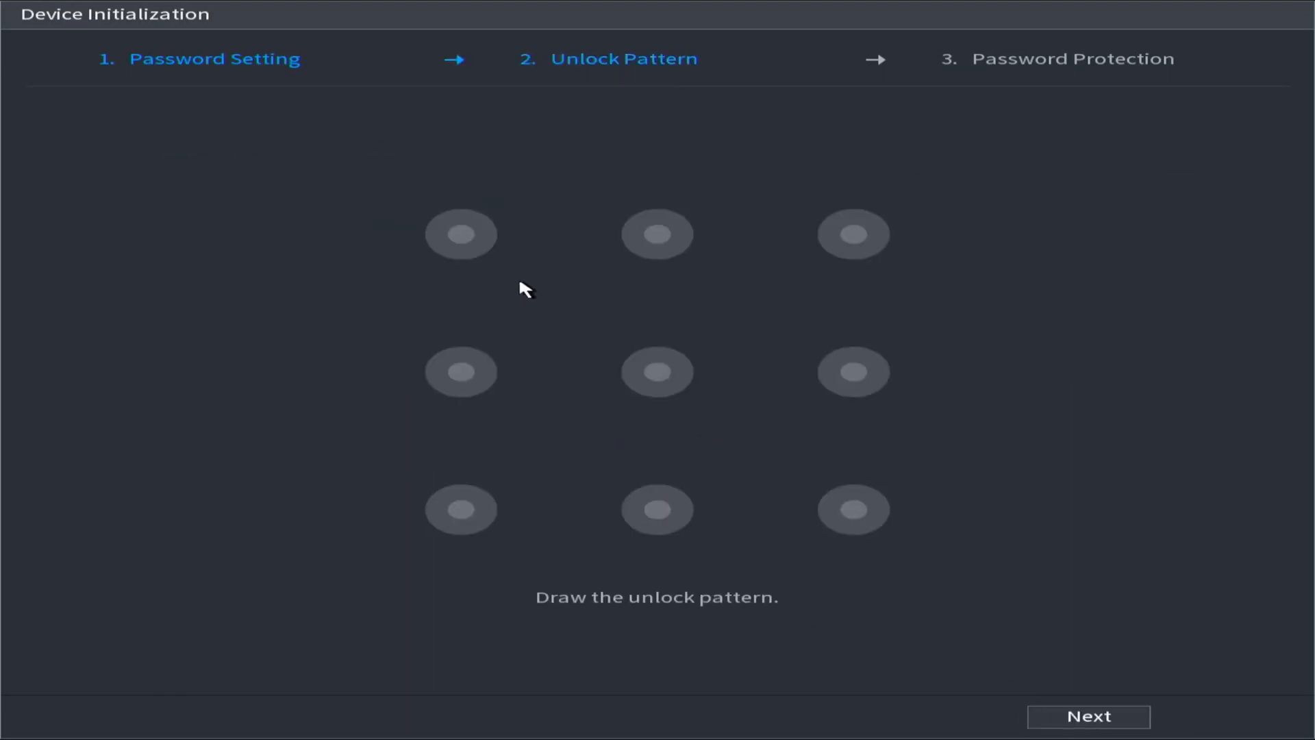
{"action": "mouse_move", "coordinate": [457, 259]}
{"action": "left_mouse_down"}
{"action": "mouse_move", "coordinate": [440, 338]}
{"action": "mouse_move", "coordinate": [458, 496]}
{"action": "mouse_move", "coordinate": [473, 508]}
{"action": "mouse_move", "coordinate": [869, 517]}
{"action": "left_mouse_up"}
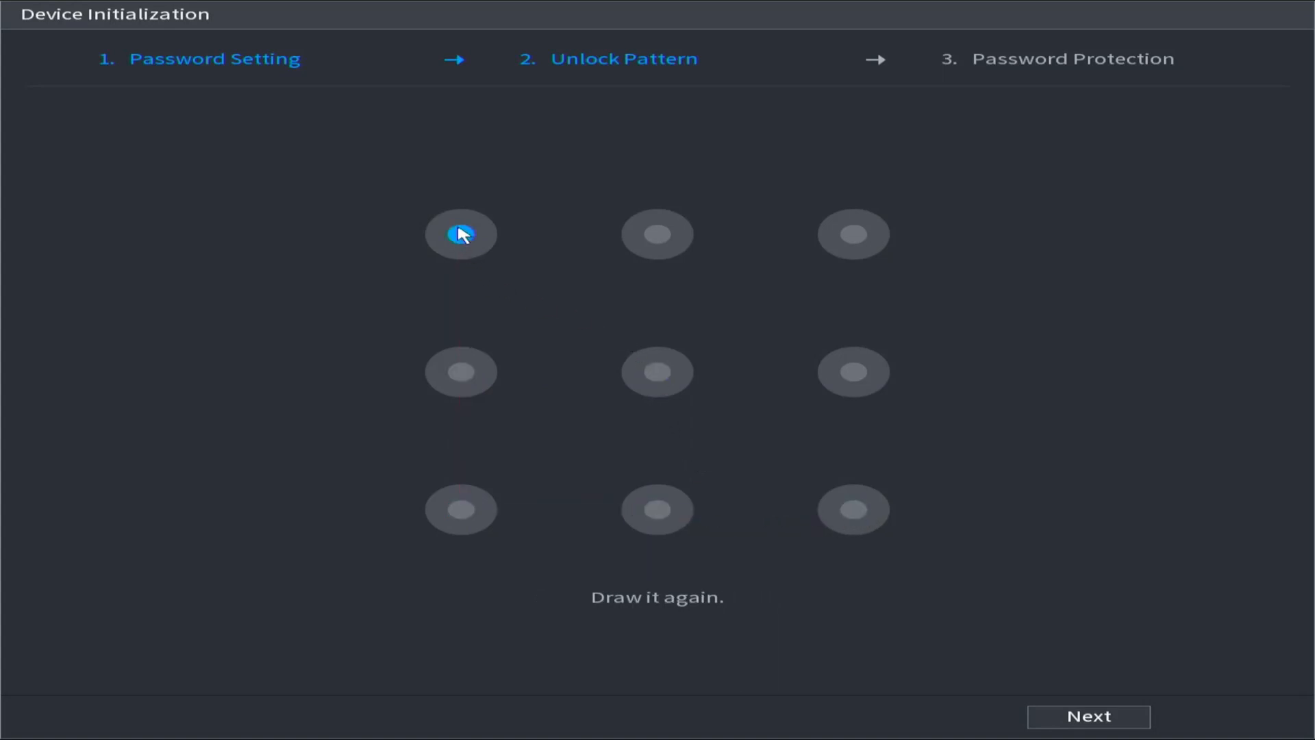
{"action": "mouse_move", "coordinate": [459, 228]}
{"action": "left_mouse_down"}
{"action": "mouse_move", "coordinate": [446, 338]}
{"action": "mouse_move", "coordinate": [463, 476]}
{"action": "left_mouse_up"}
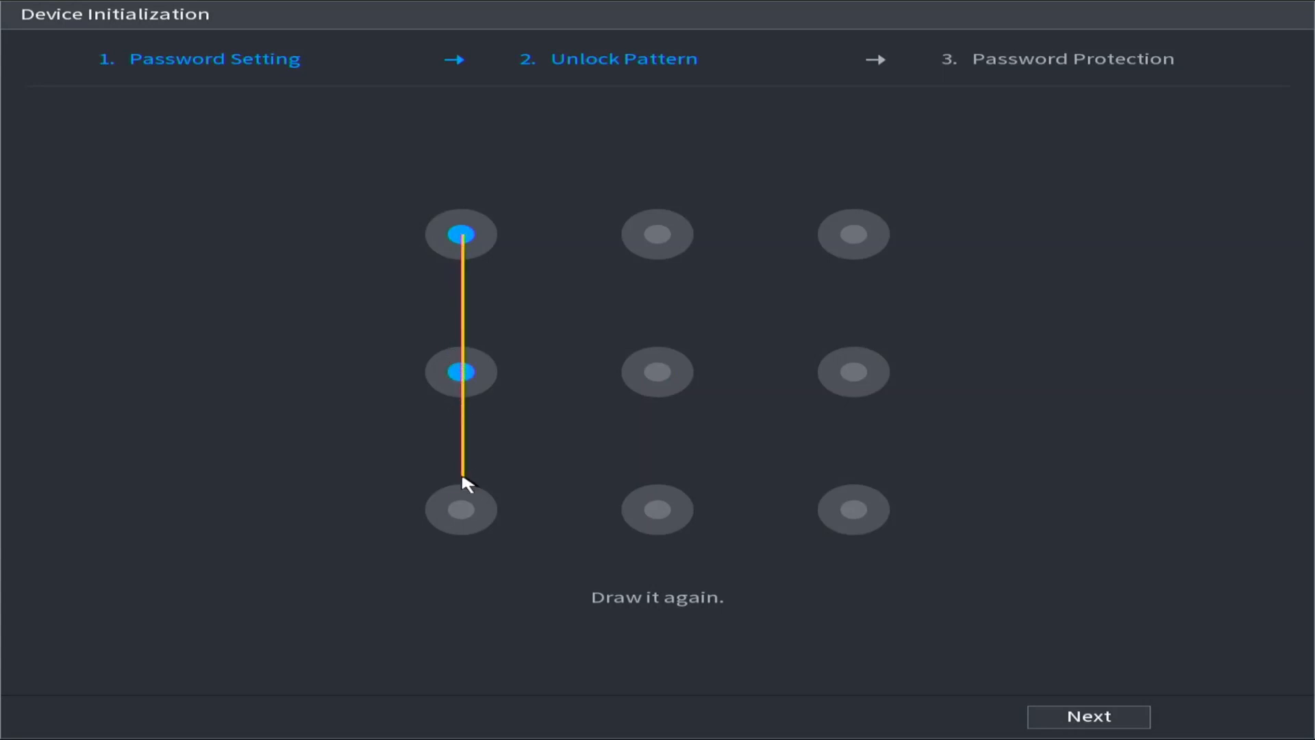
{"action": "mouse_move", "coordinate": [468, 521]}
{"action": "left_mouse_down"}
{"action": "mouse_move", "coordinate": [845, 515]}
{"action": "mouse_move", "coordinate": [851, 543]}
{"action": "left_mouse_up"}
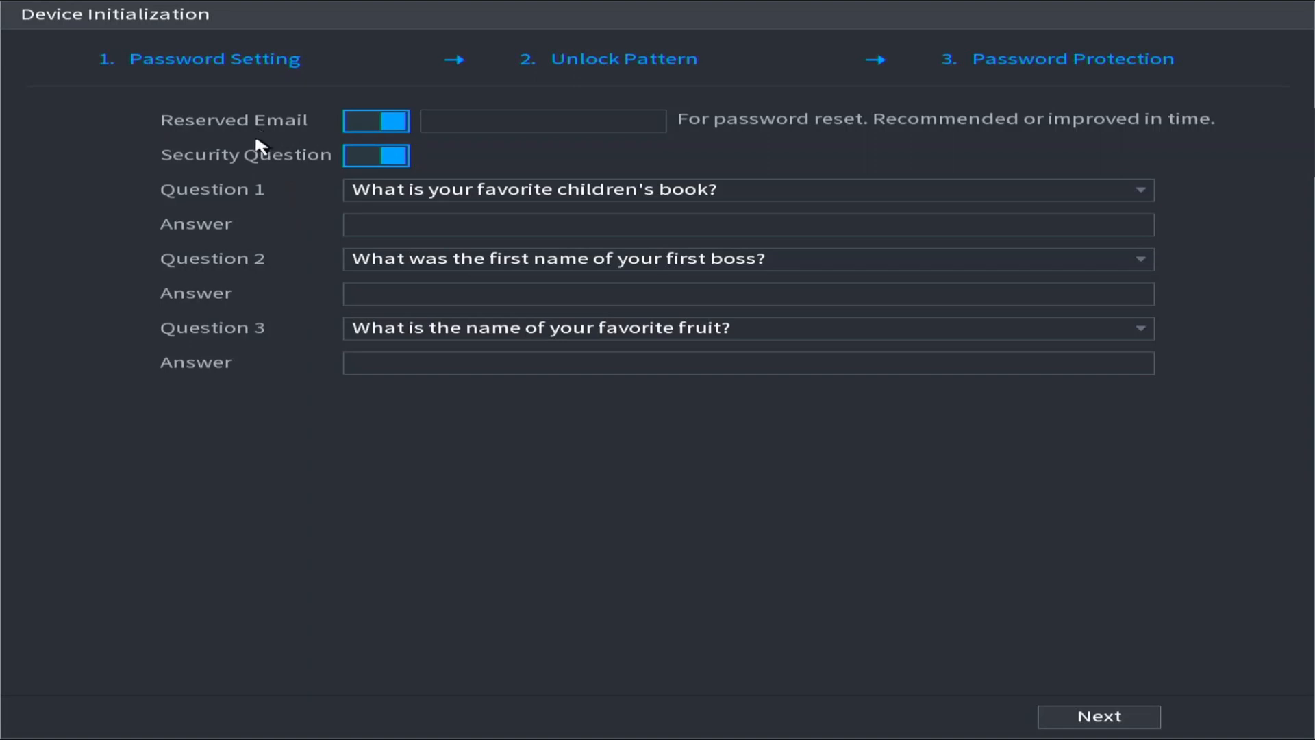
Disable the reserved email and enter an answer to the favorite children's book security question.
{"action": "left_click", "coordinate": [439, 122]}
{"action": "left_click", "coordinate": [370, 127]}
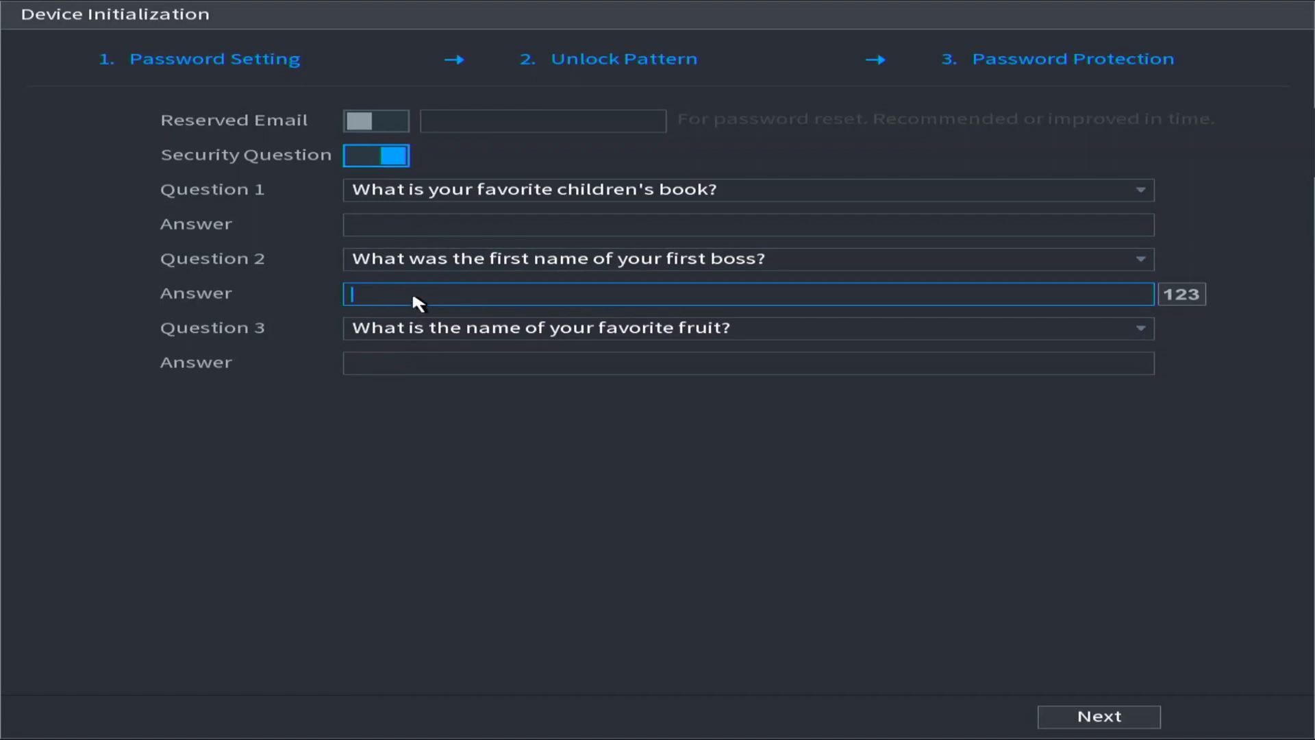
{"action": "left_click", "coordinate": [405, 227]}
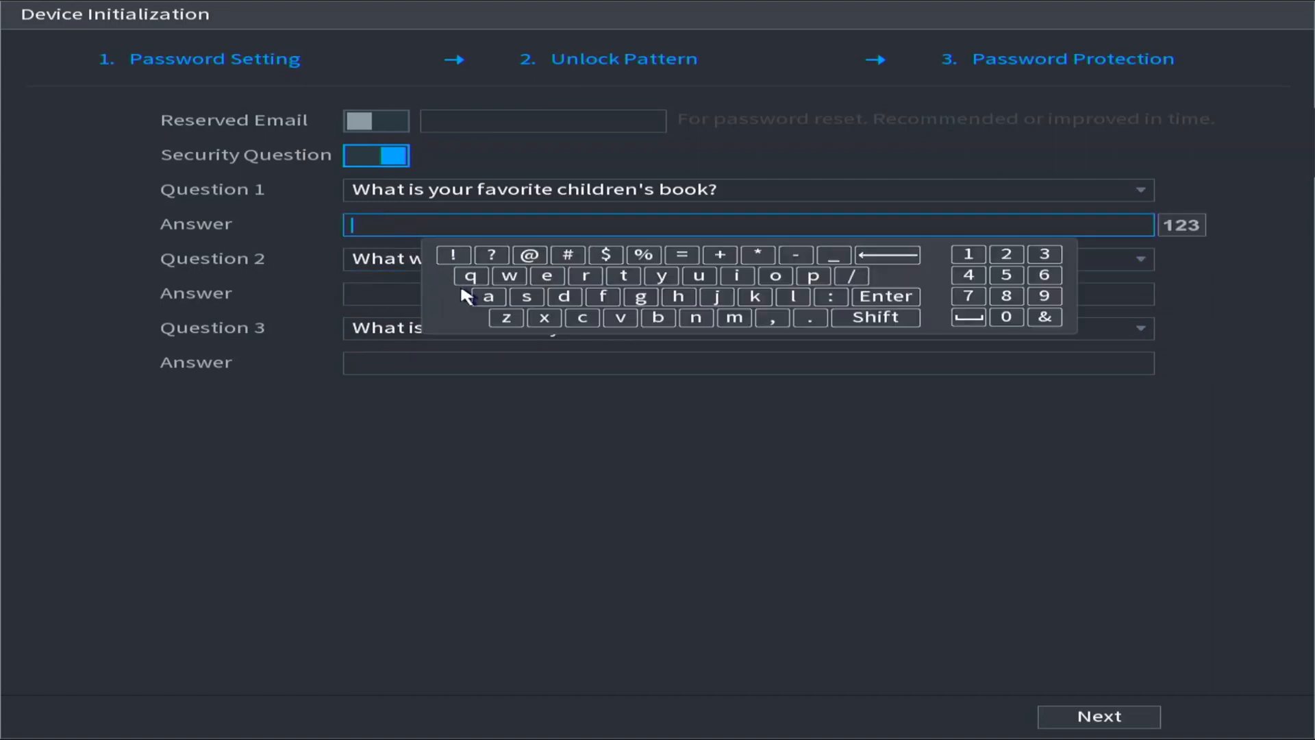
{"action": "left_click", "coordinate": [488, 296]}
{"action": "left_click", "coordinate": [488, 297]}
Enter an answer to the second security question about the first boss.
{"action": "left_click", "coordinate": [358, 293]}
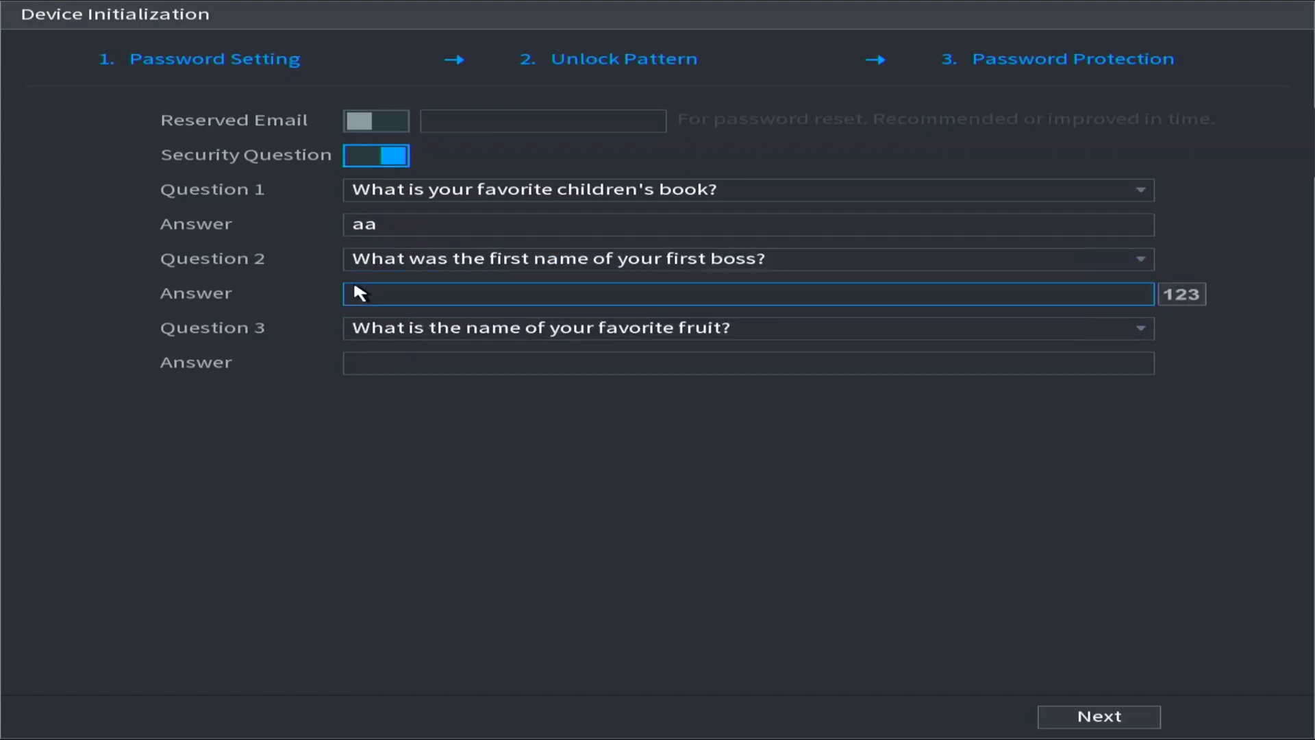
{"action": "left_click", "coordinate": [357, 293]}
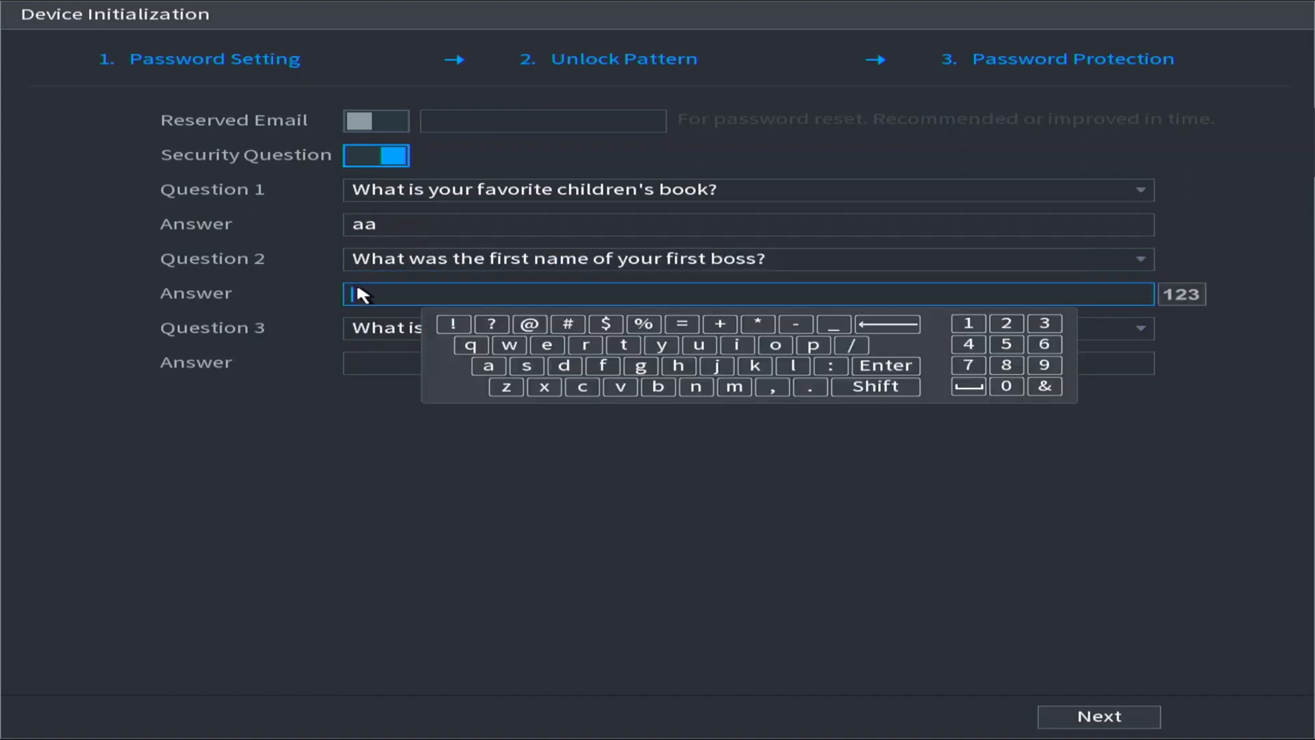
{"action": "right_click", "coordinate": [662, 397]}
{"action": "left_click", "coordinate": [586, 300]}
{"action": "left_click", "coordinate": [647, 384]}
{"action": "left_click", "coordinate": [647, 383]}
{"action": "right_click", "coordinate": [391, 373]}
Answer the third security question about the favorite fruit and submit the password protection settings.
{"action": "left_click", "coordinate": [389, 364]}
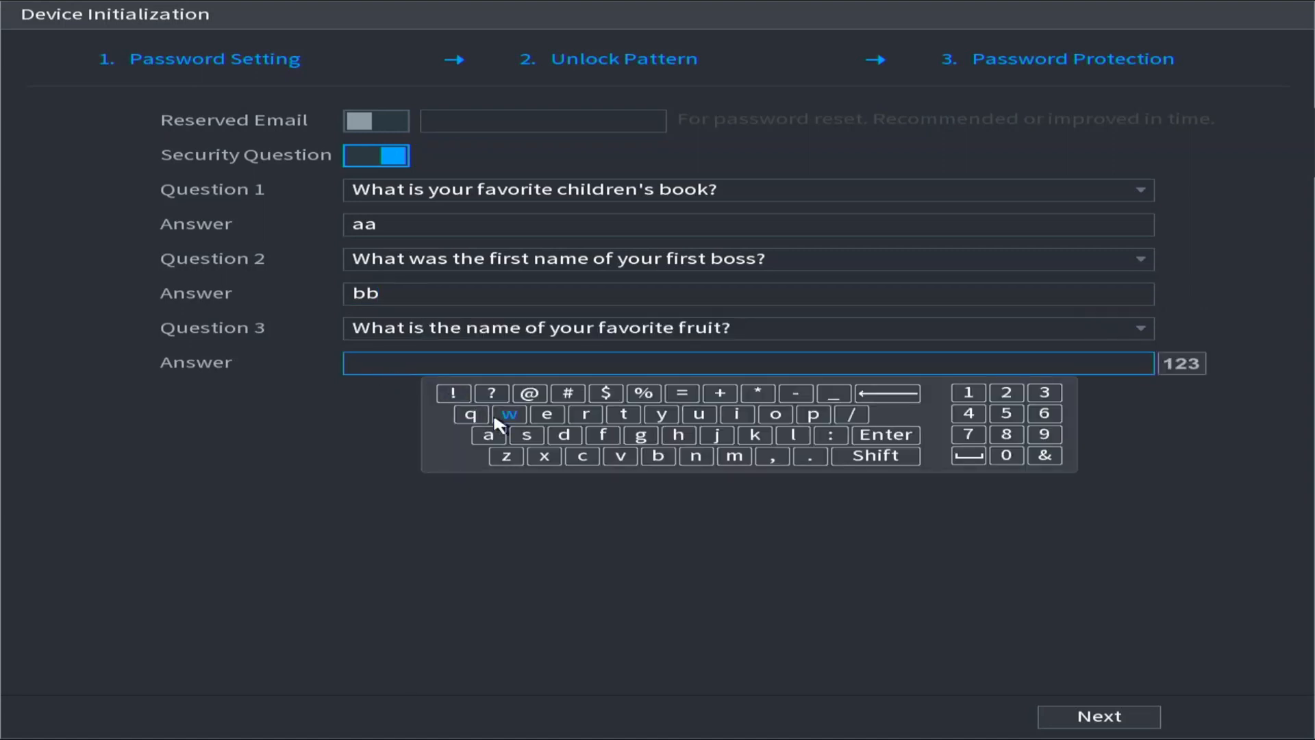
{"action": "left_click", "coordinate": [582, 456]}
{"action": "left_click", "coordinate": [583, 456]}
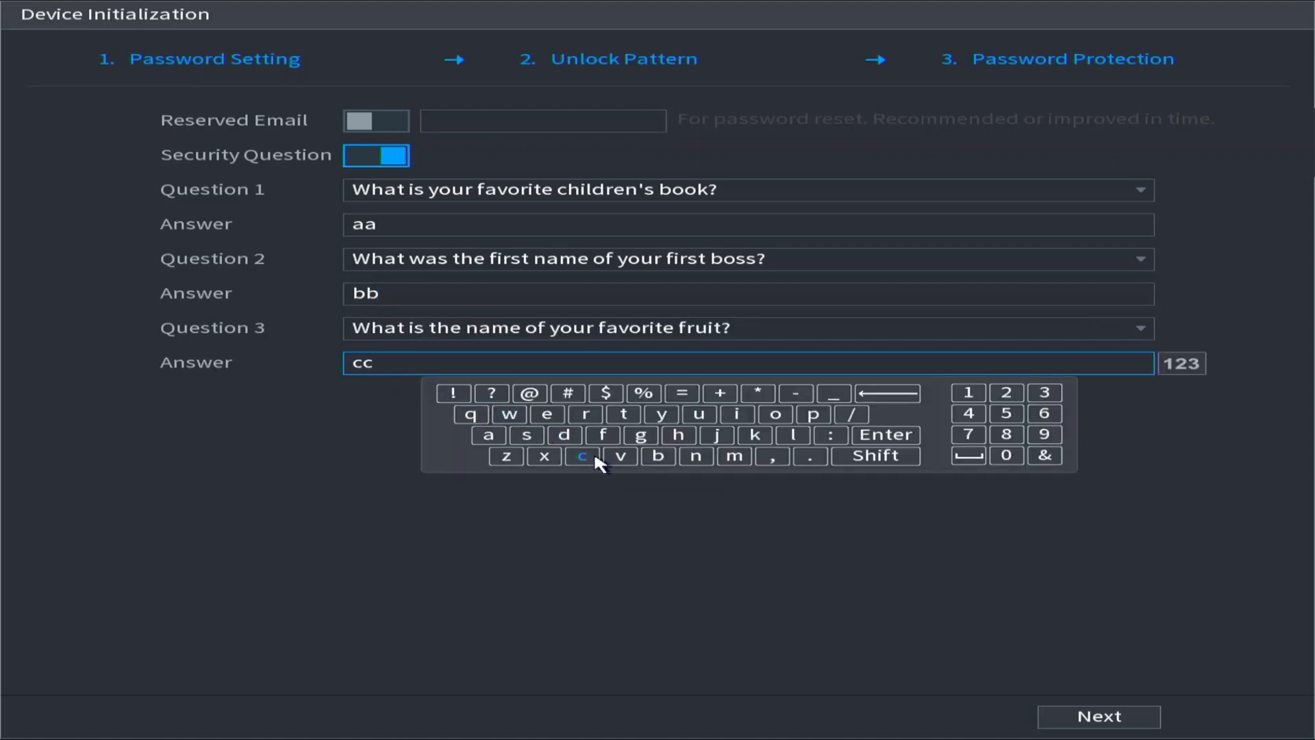
{"action": "right_click", "coordinate": [609, 529]}
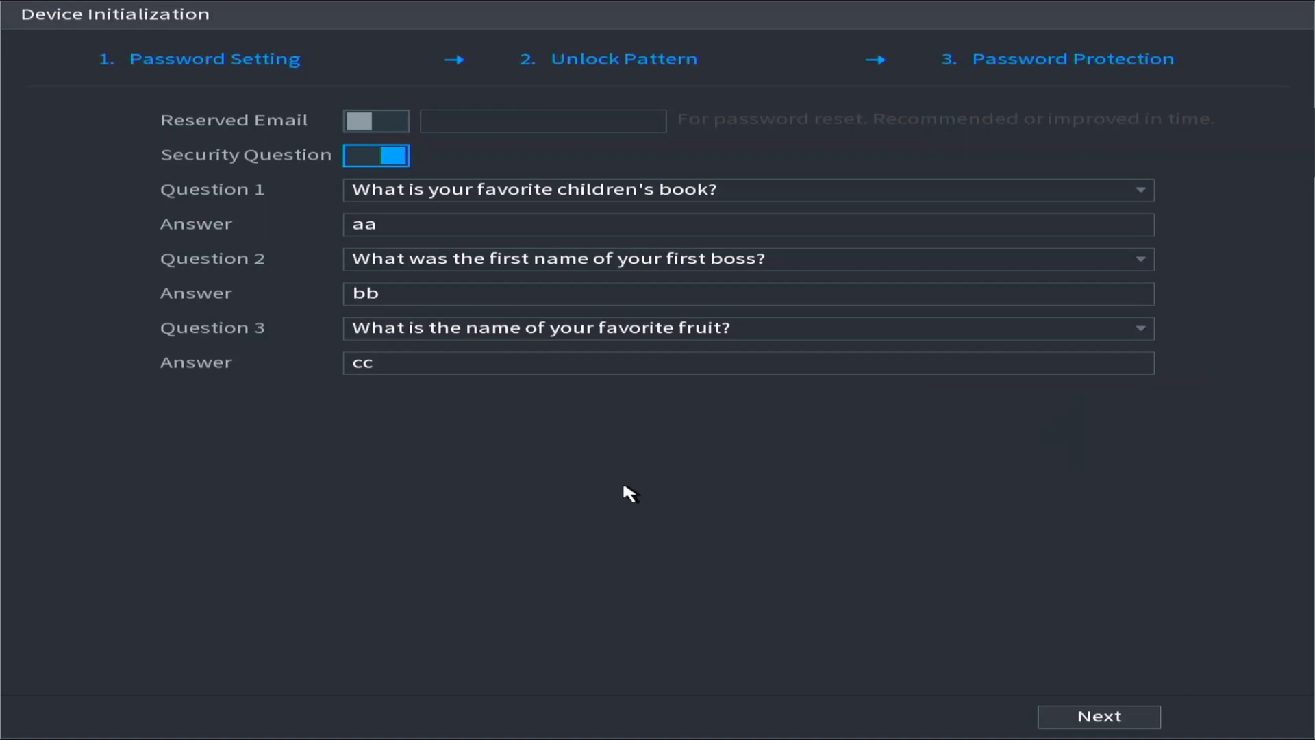
{"action": "left_click", "coordinate": [1077, 721]}
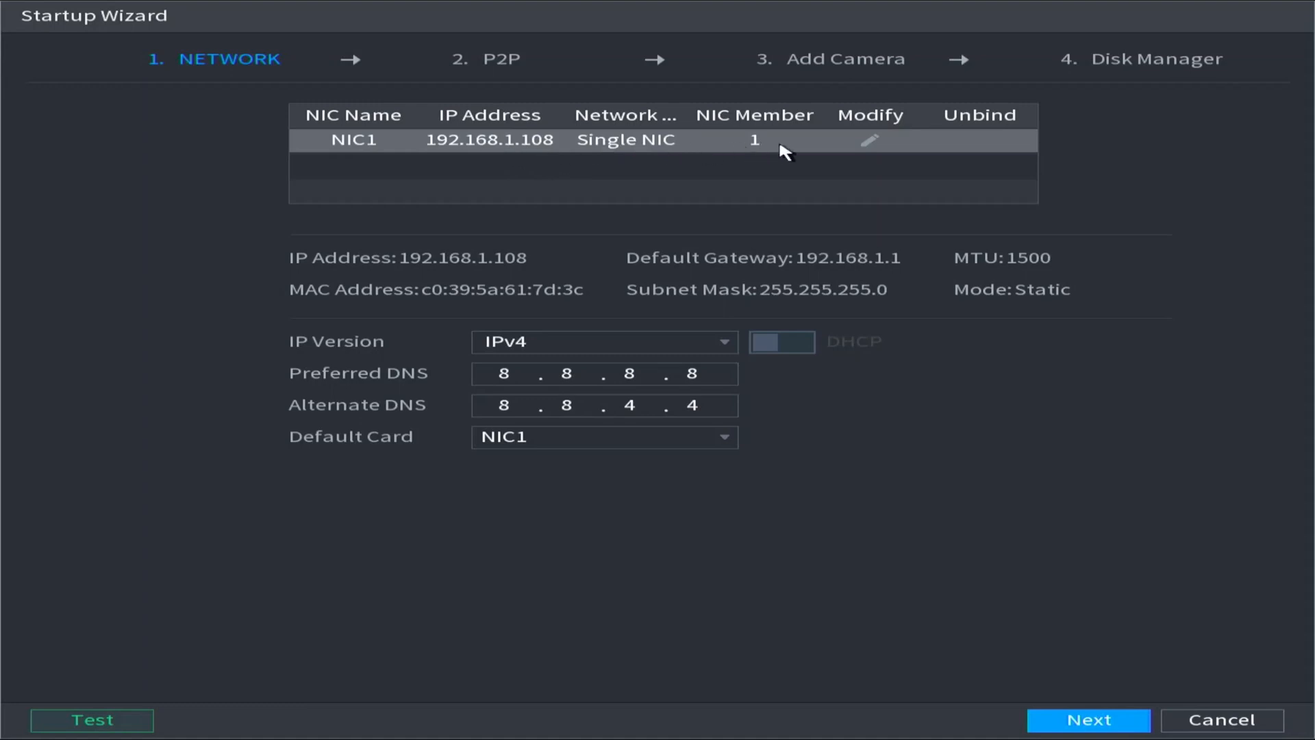
Review the NIC1 network settings, close them without changes, and advance to the P2P setup.
{"action": "left_click", "coordinate": [864, 143]}
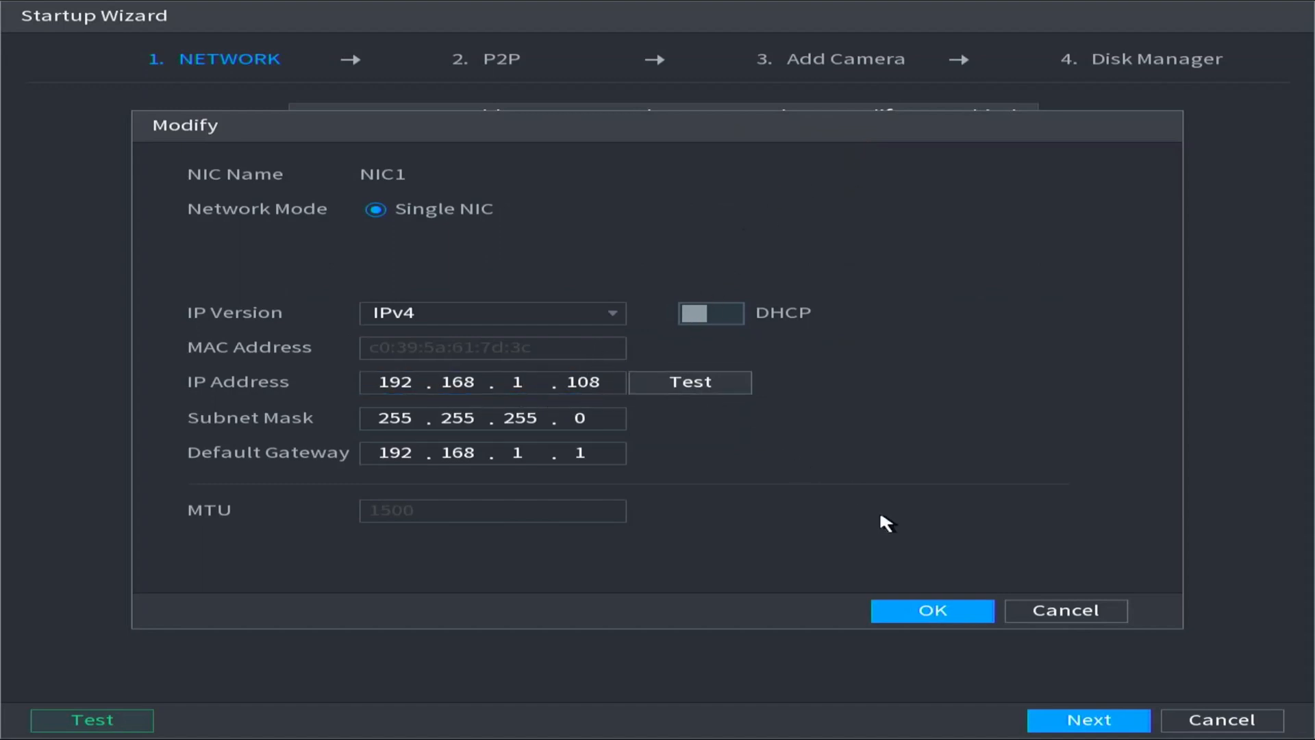
{"action": "left_click", "coordinate": [1070, 612]}
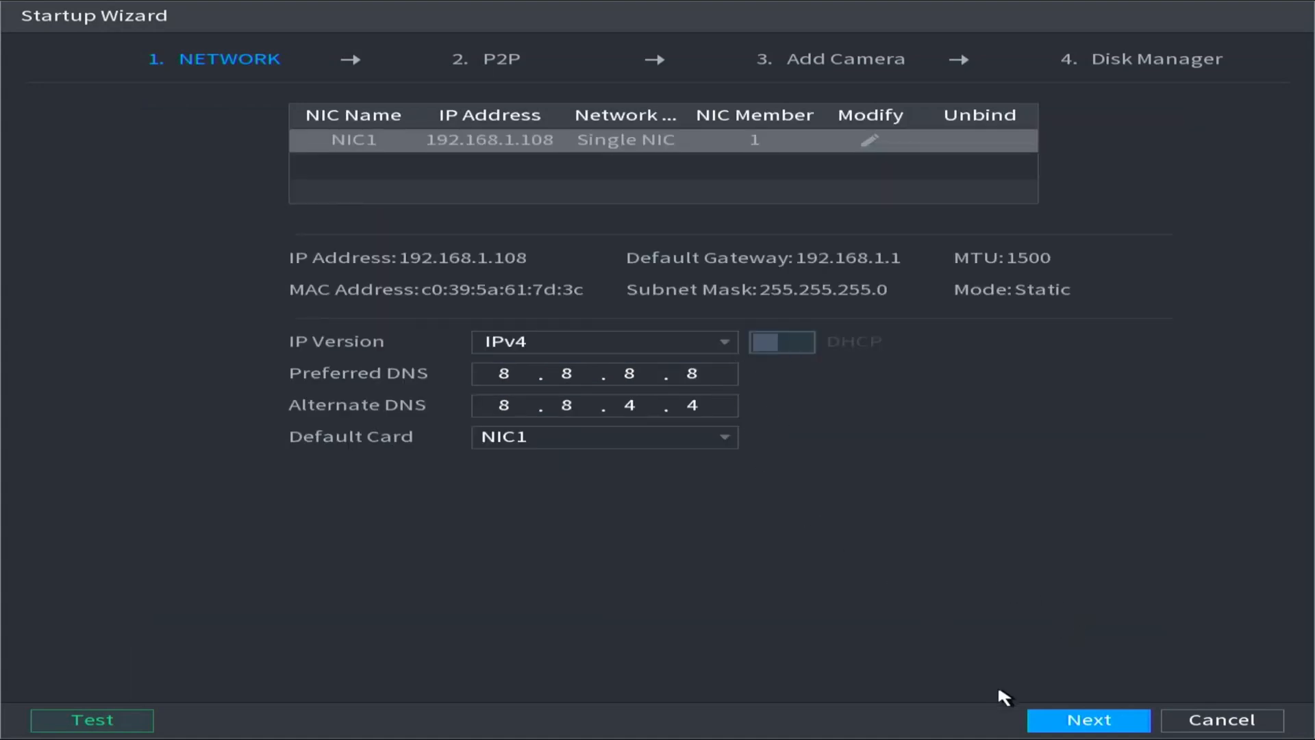
{"action": "left_click", "coordinate": [1048, 731]}
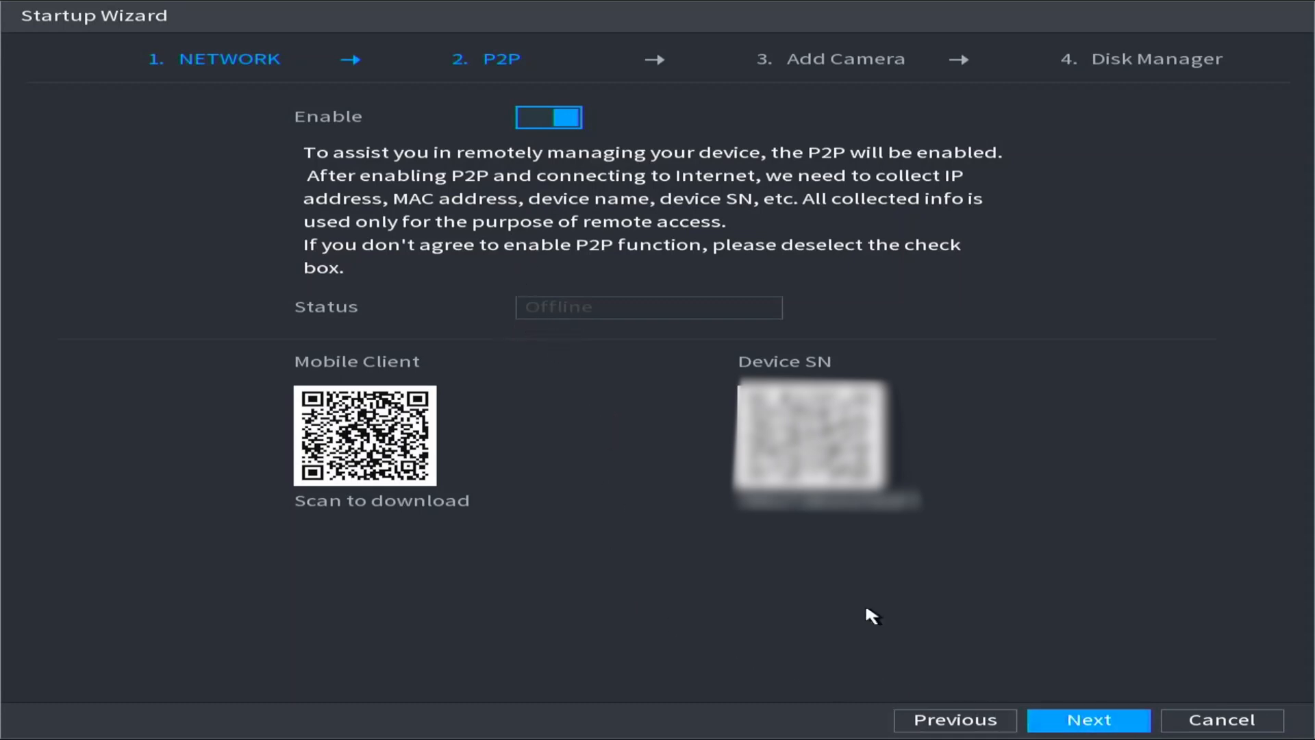
Leave P2P enabled, search for camera devices, and continue to Disk Manager.
{"action": "left_click", "coordinate": [1073, 720]}
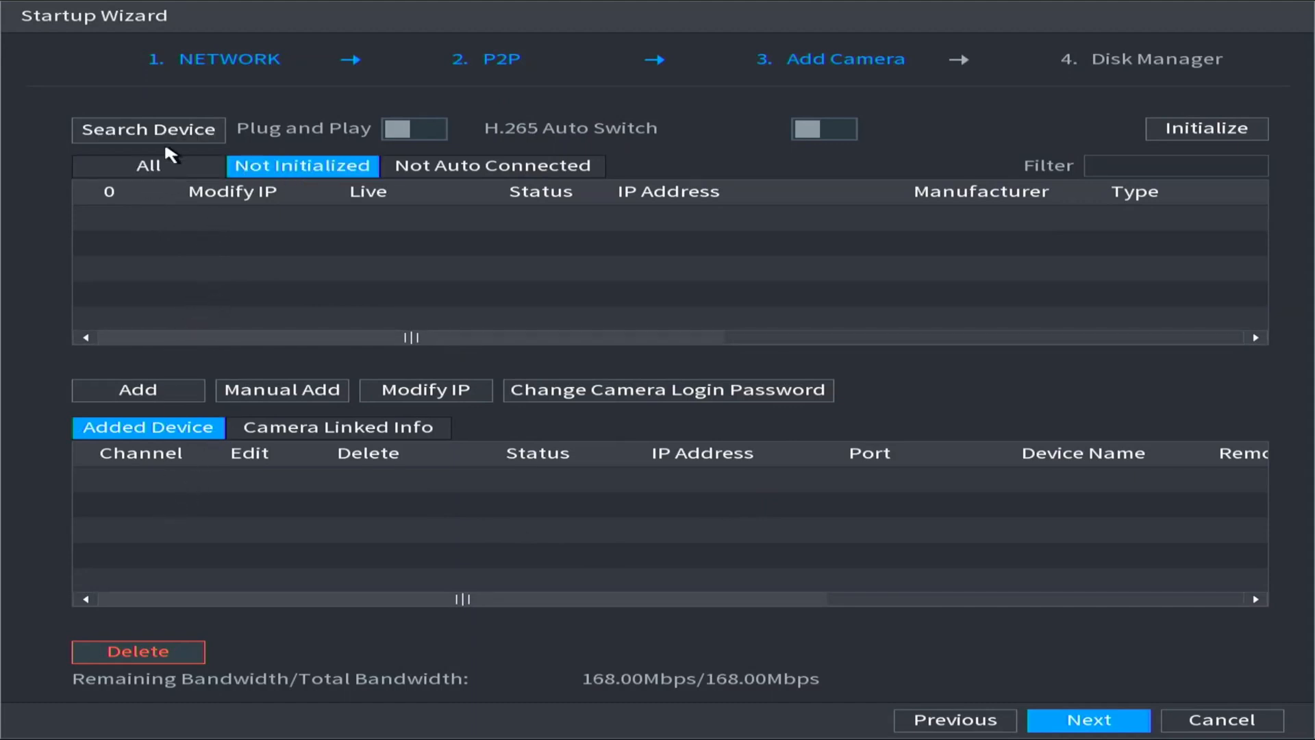
{"action": "left_click", "coordinate": [163, 137]}
{"action": "left_click", "coordinate": [1057, 725]}
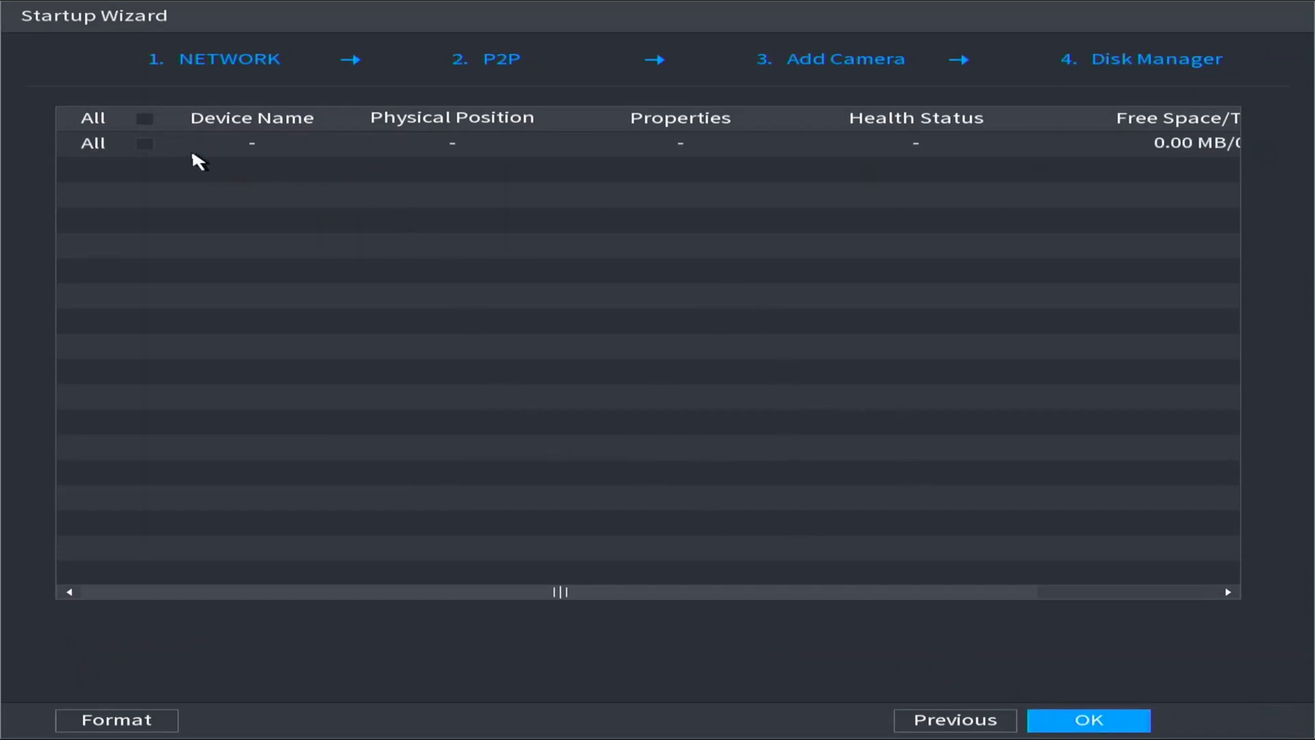
Leave the disk entry unselected without formatting, finish the startup wizard, and dismiss the closing note.
{"action": "left_click", "coordinate": [145, 144]}
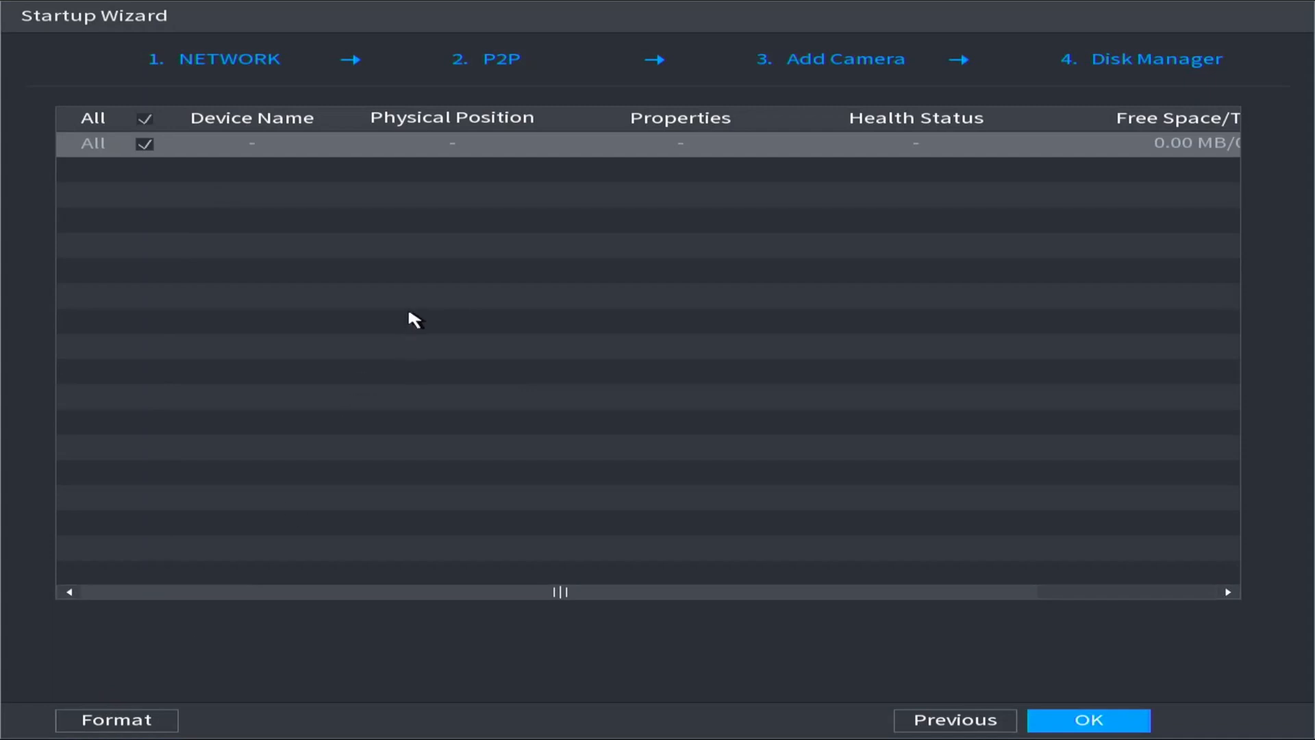
{"action": "left_click", "coordinate": [150, 142]}
{"action": "left_click", "coordinate": [1033, 720]}
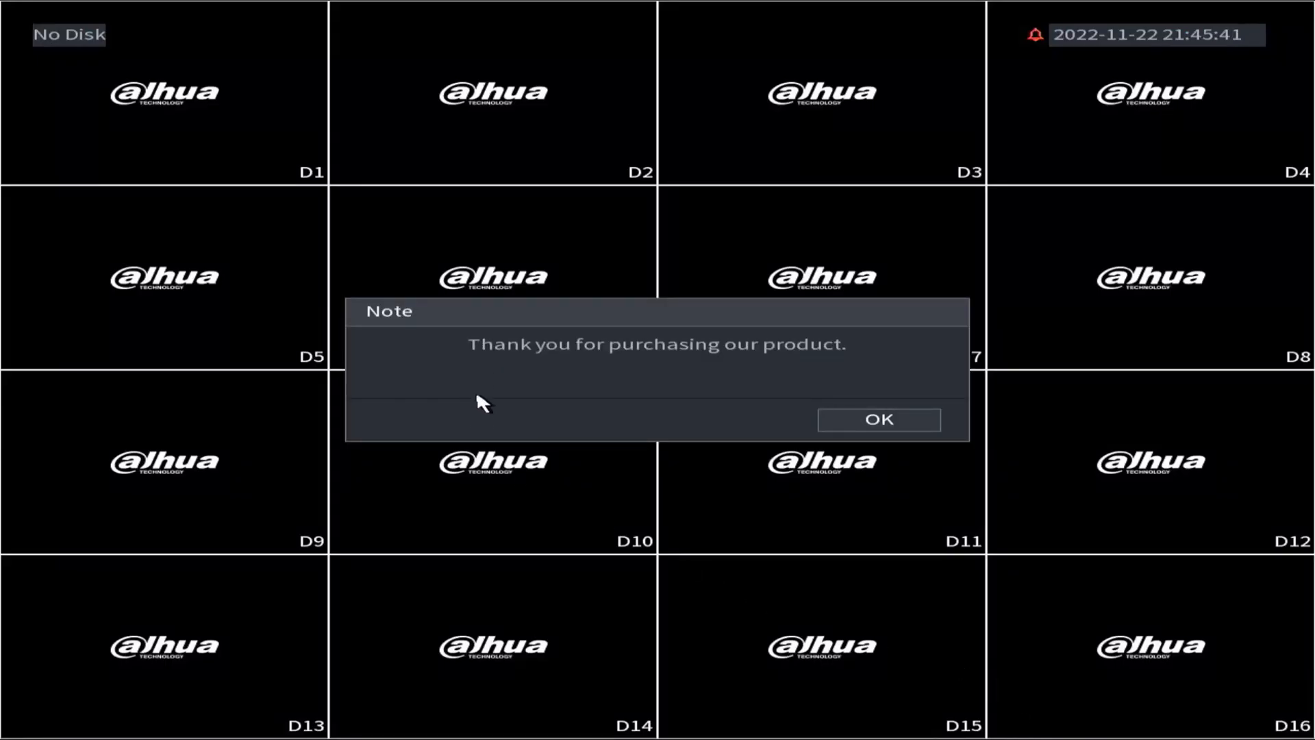
{"action": "left_click", "coordinate": [899, 420]}
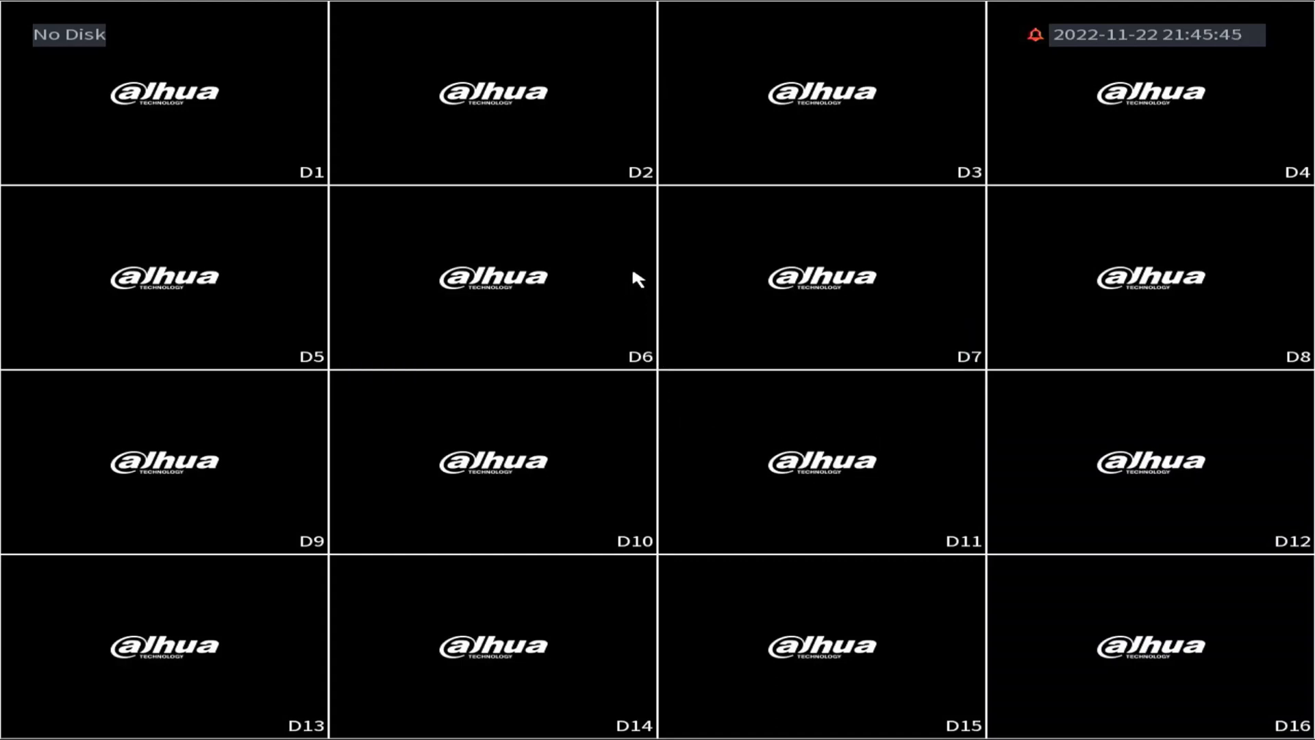
Open the camera settings from the live view's main menu.
{"action": "right_click", "coordinate": [582, 254]}
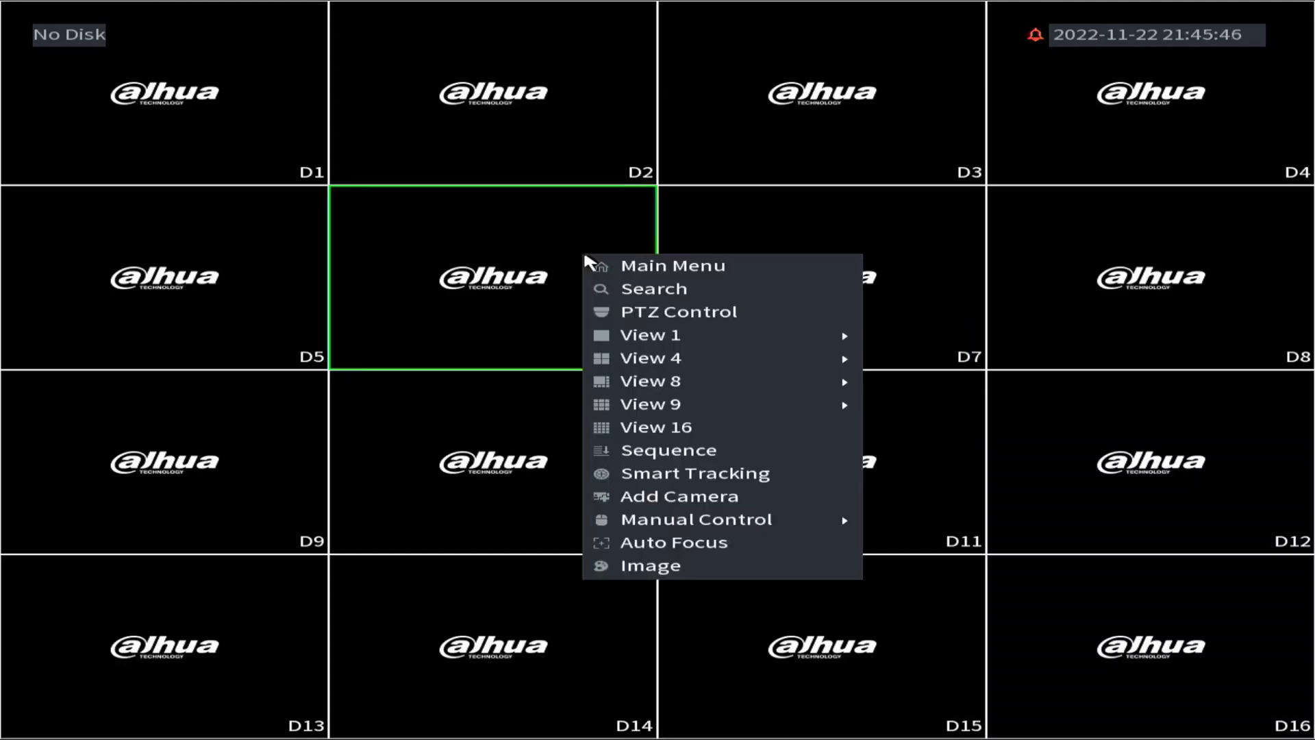
{"action": "left_click", "coordinate": [631, 266]}
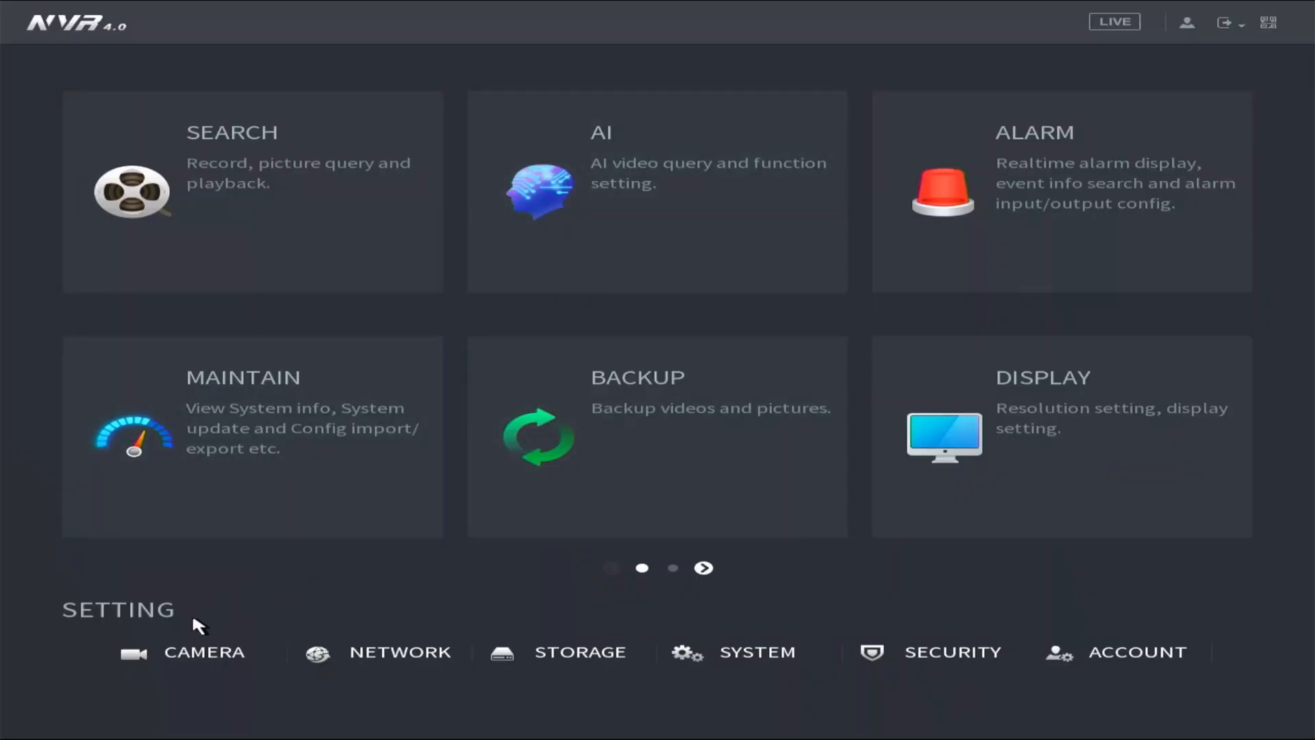
{"action": "left_click", "coordinate": [180, 648]}
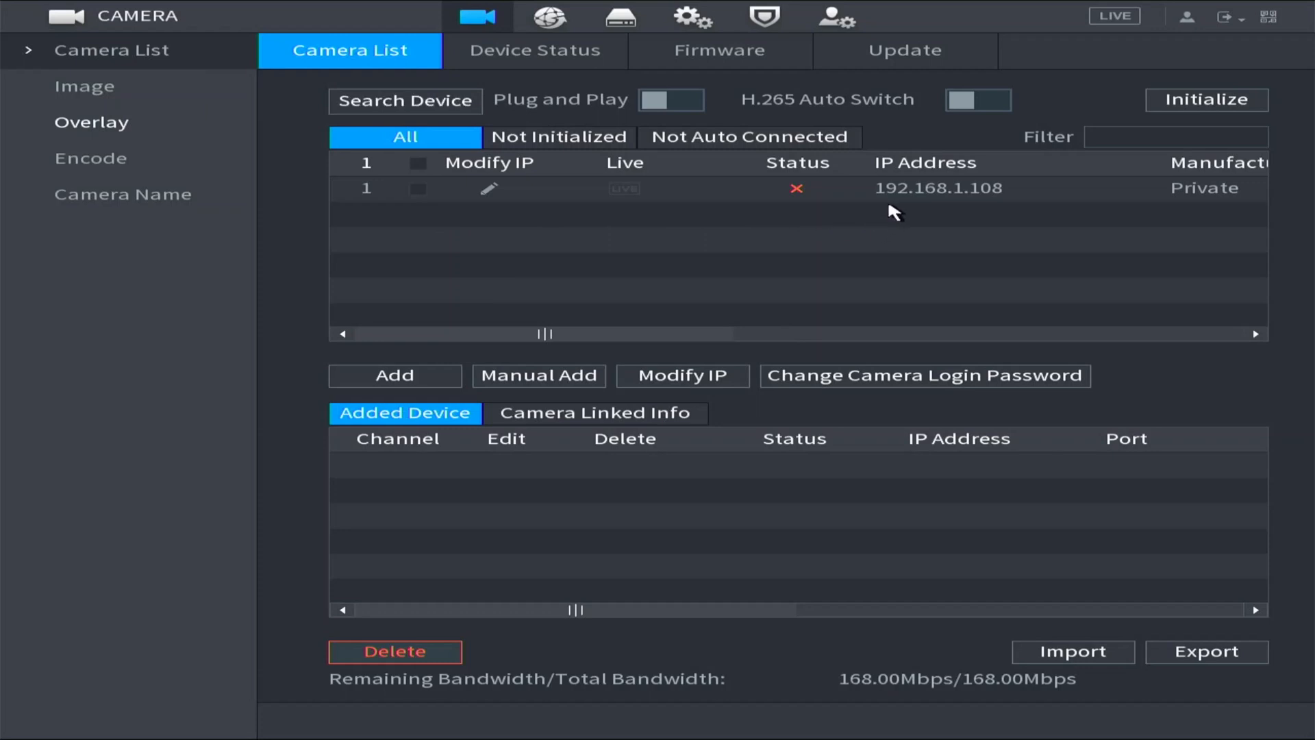
Begin initializing the camera at 192.168.1.108 with the local password and email option enabled.
{"action": "left_click", "coordinate": [418, 189]}
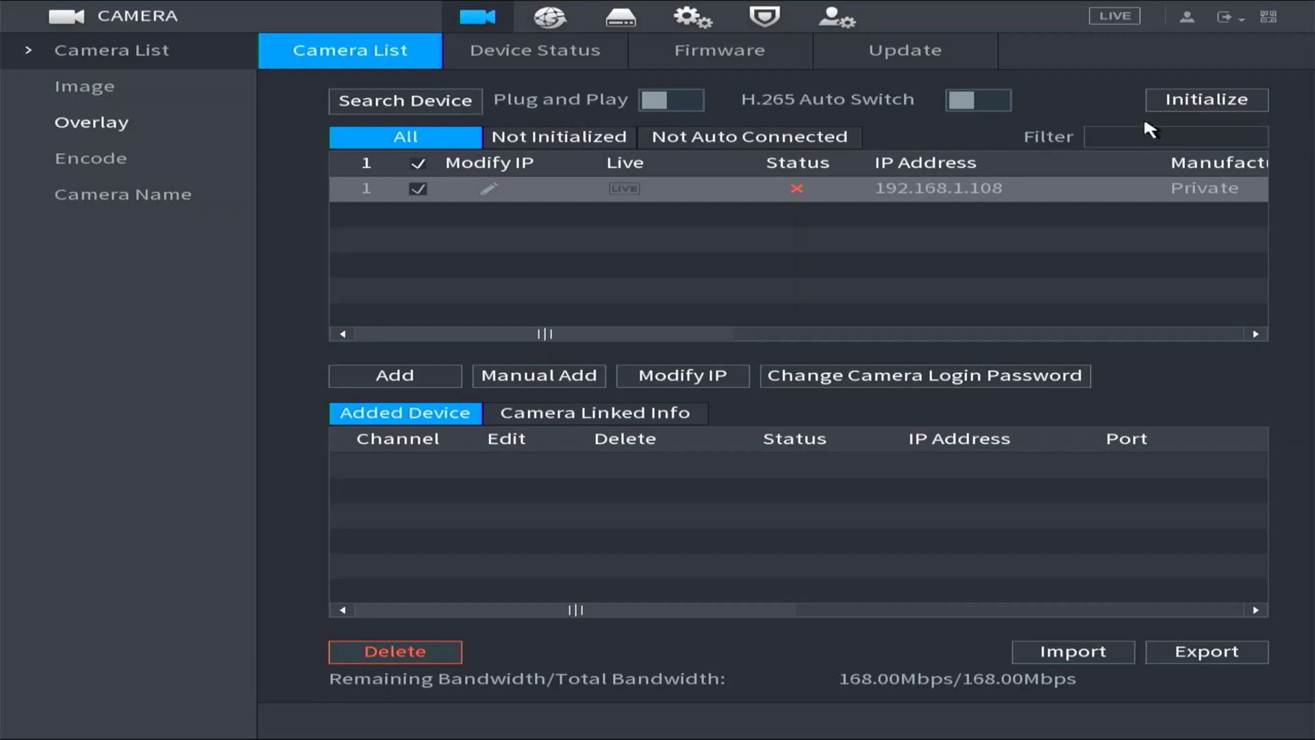
{"action": "left_click", "coordinate": [1174, 112]}
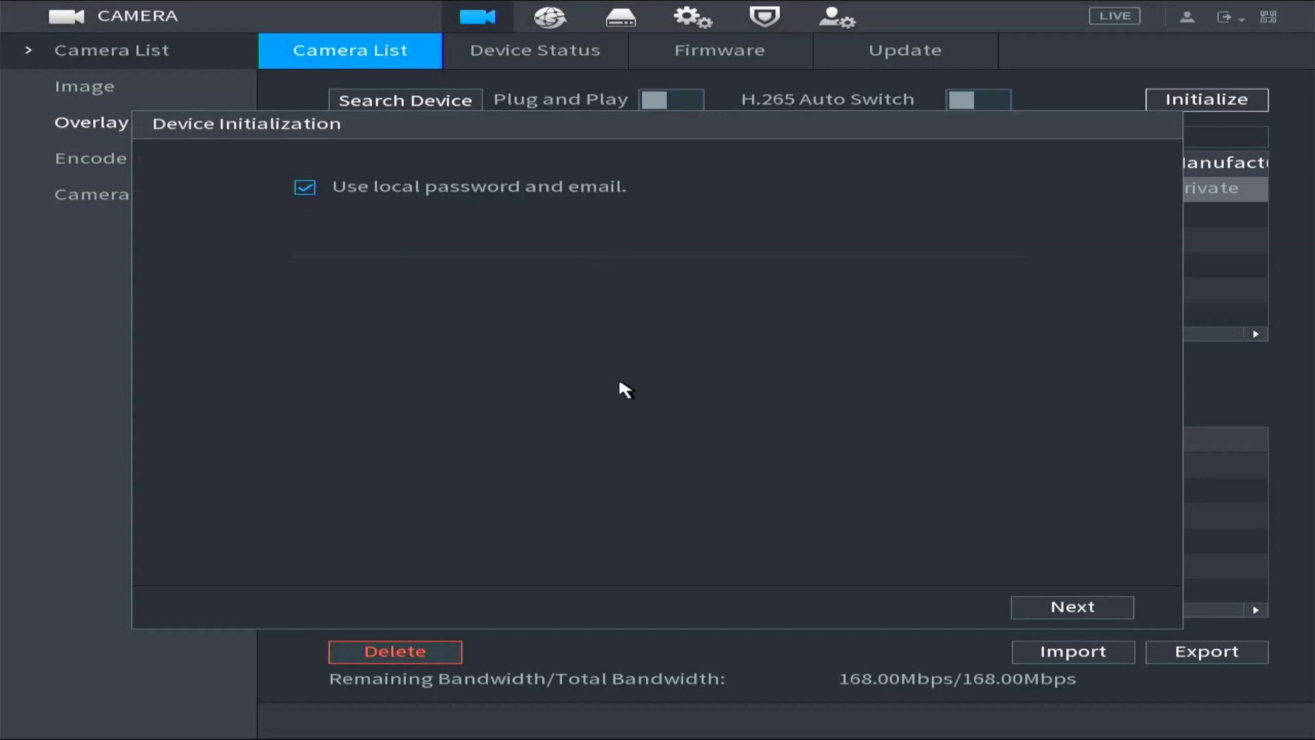
{"action": "left_click", "coordinate": [1018, 604]}
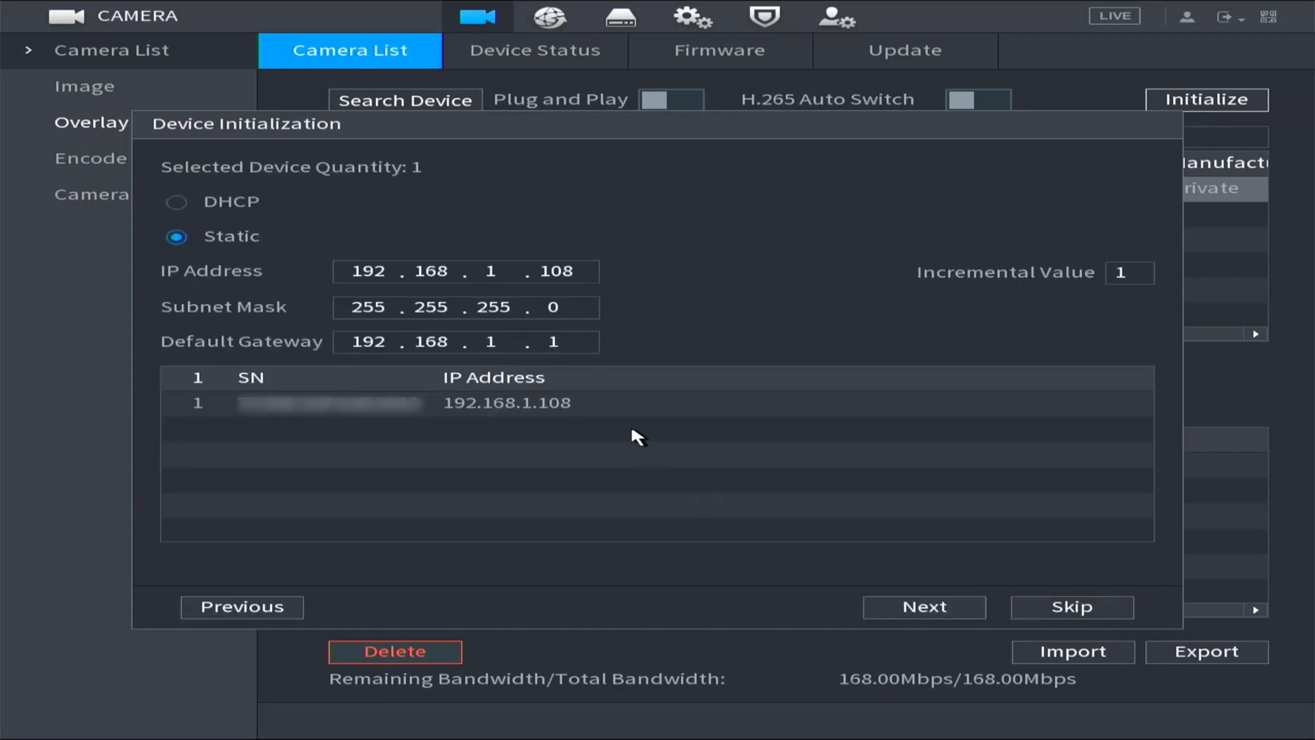
{"action": "left_click", "coordinate": [376, 264]}
{"action": "left_click", "coordinate": [561, 277]}
{"action": "left_click", "coordinate": [573, 271]}
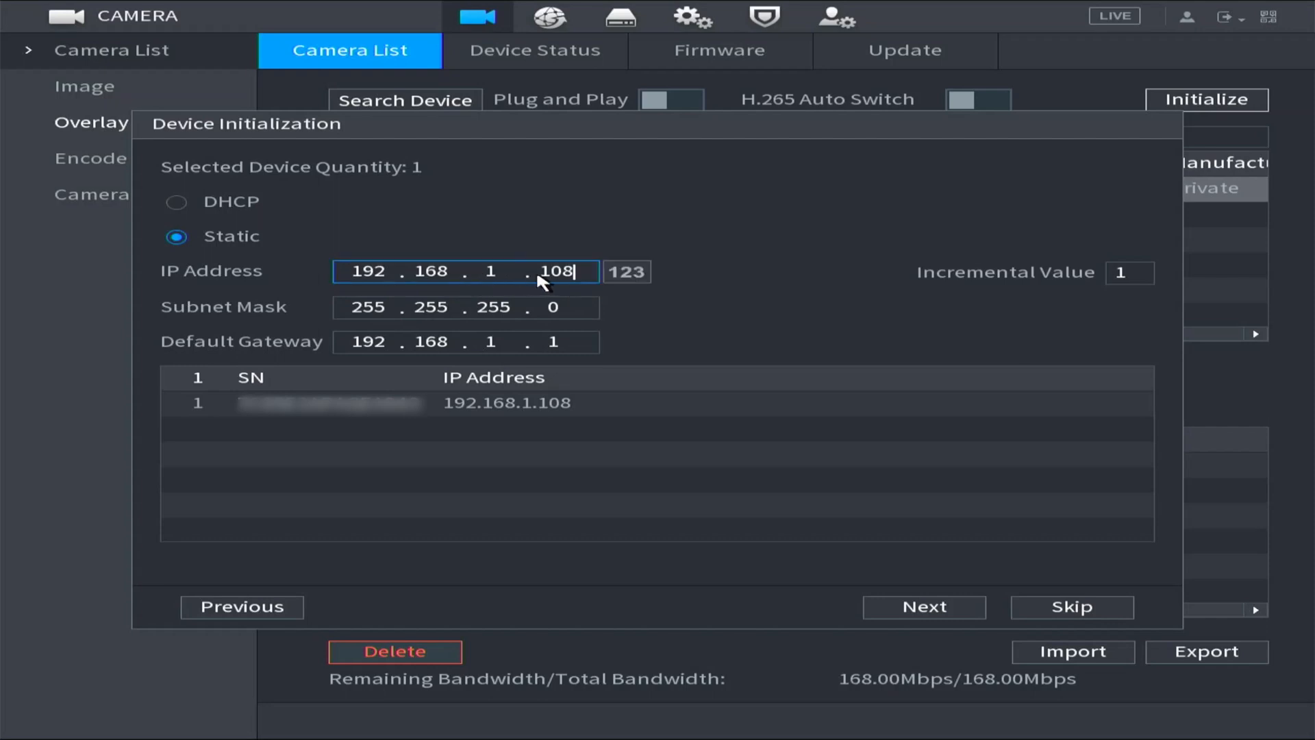
{"action": "left_click", "coordinate": [454, 270]}
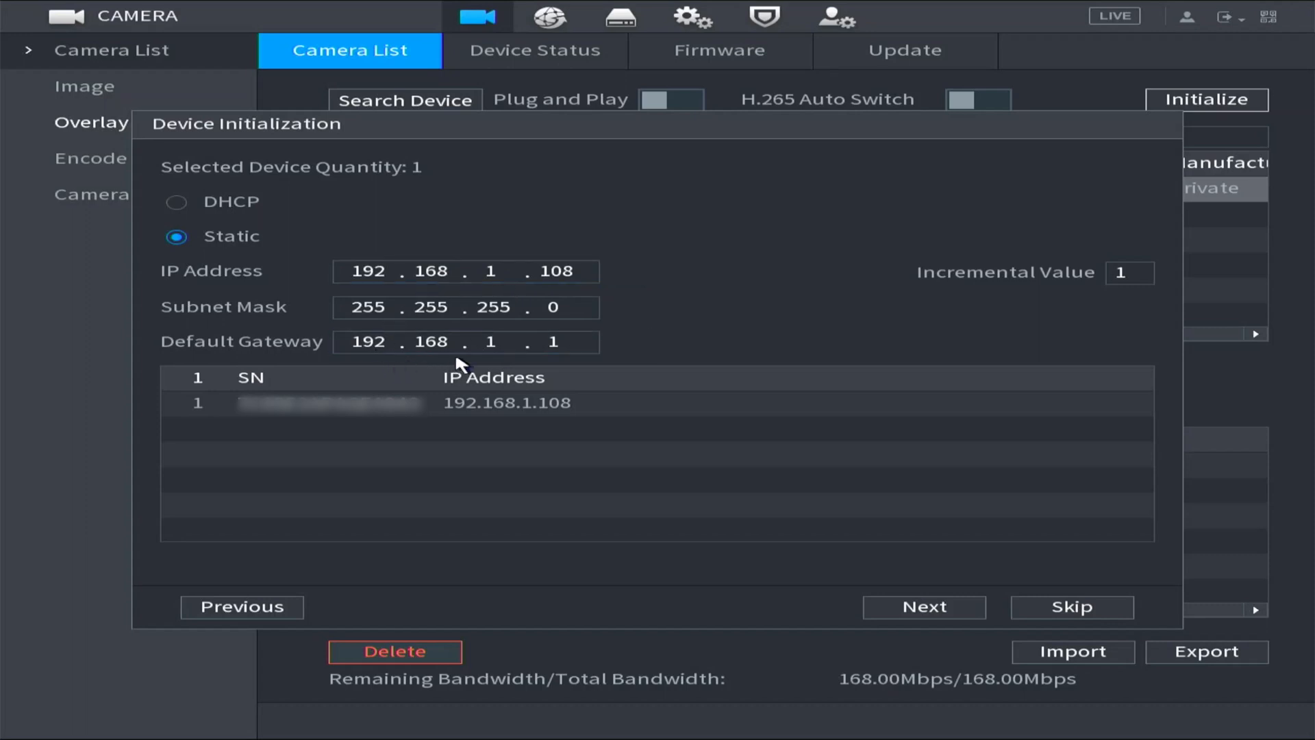
{"action": "left_click", "coordinate": [482, 342]}
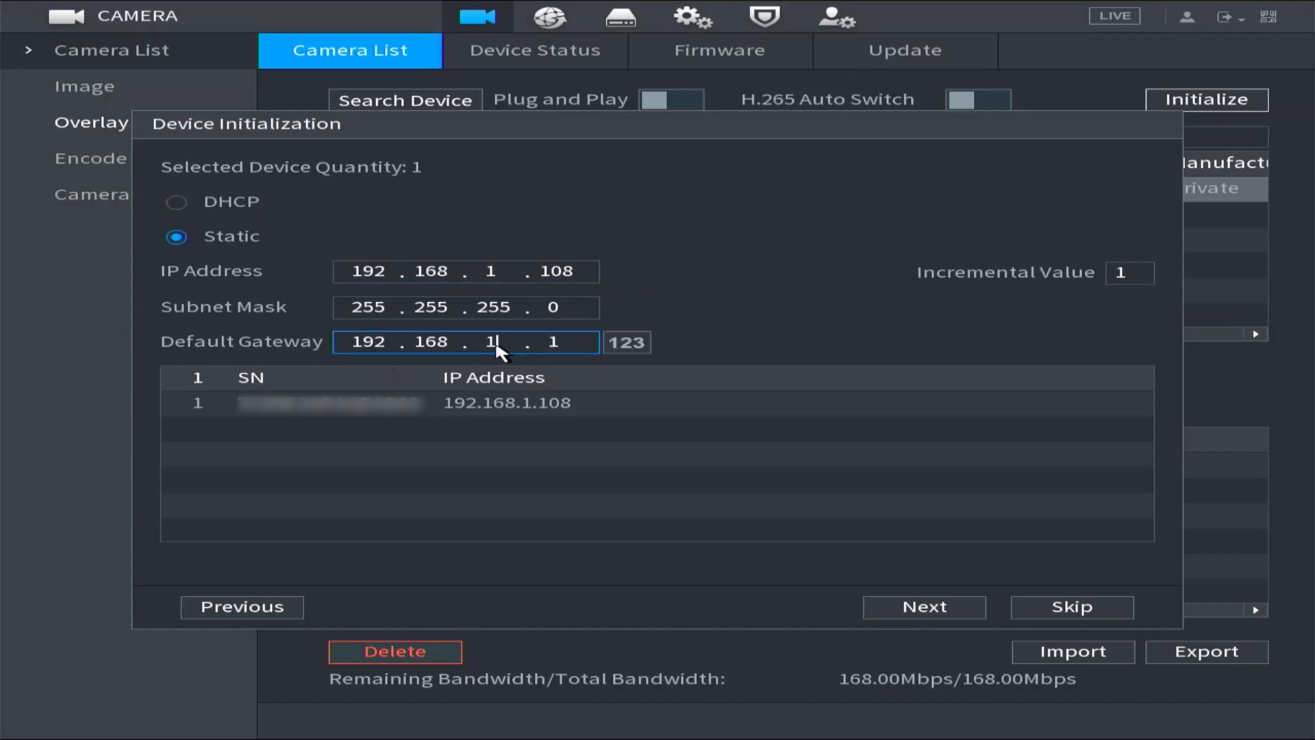
{"action": "left_click", "coordinate": [513, 271]}
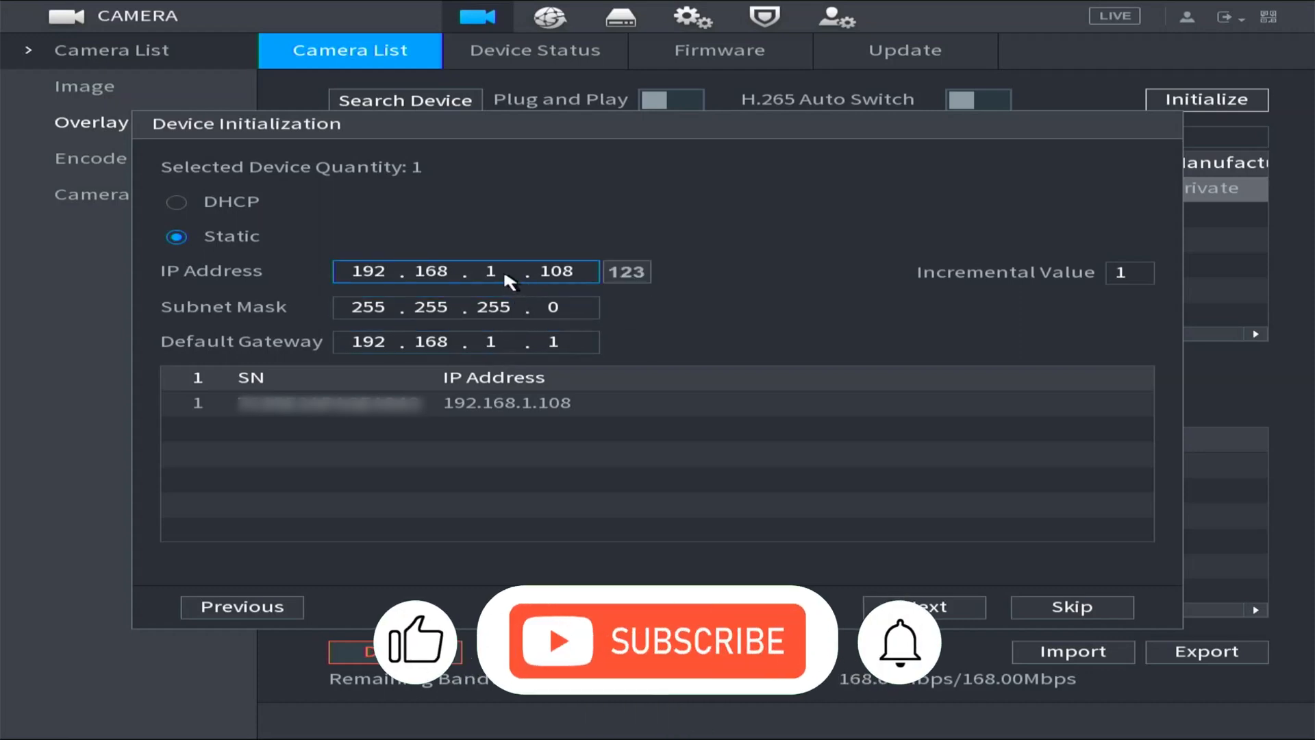
Set the camera's static IP address to 192.168.1.110, run the device initialization, and close its results.
{"action": "left_click", "coordinate": [565, 273]}
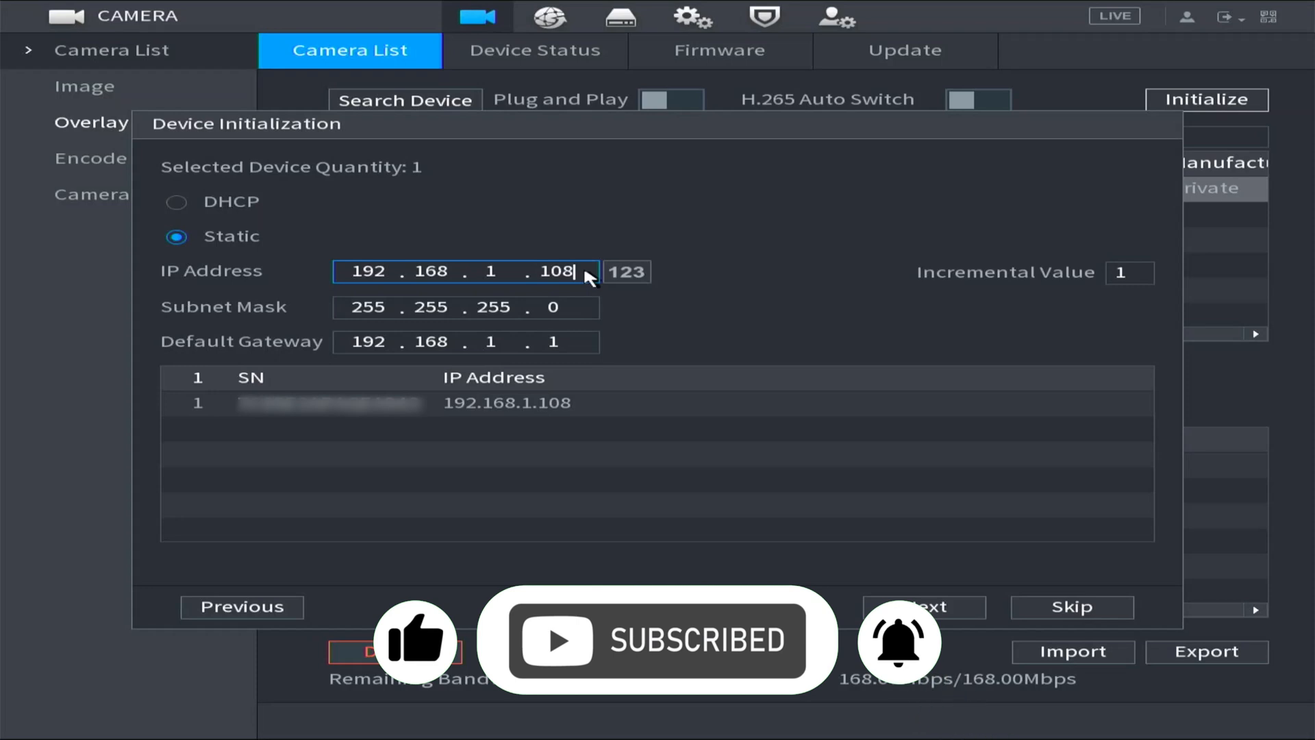
{"action": "left_click", "coordinate": [587, 273]}
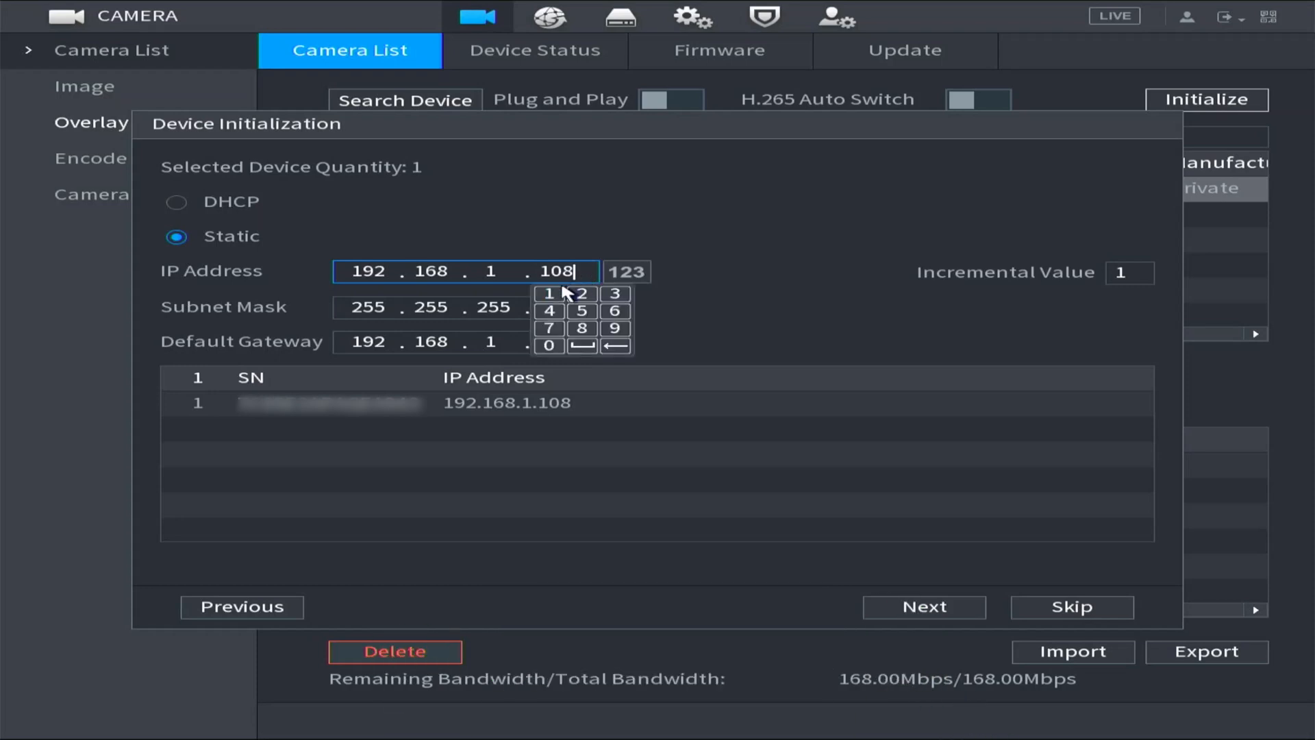
{"action": "left_click", "coordinate": [550, 294]}
{"action": "left_click", "coordinate": [549, 293]}
{"action": "left_click", "coordinate": [549, 346]}
{"action": "left_click", "coordinate": [719, 297]}
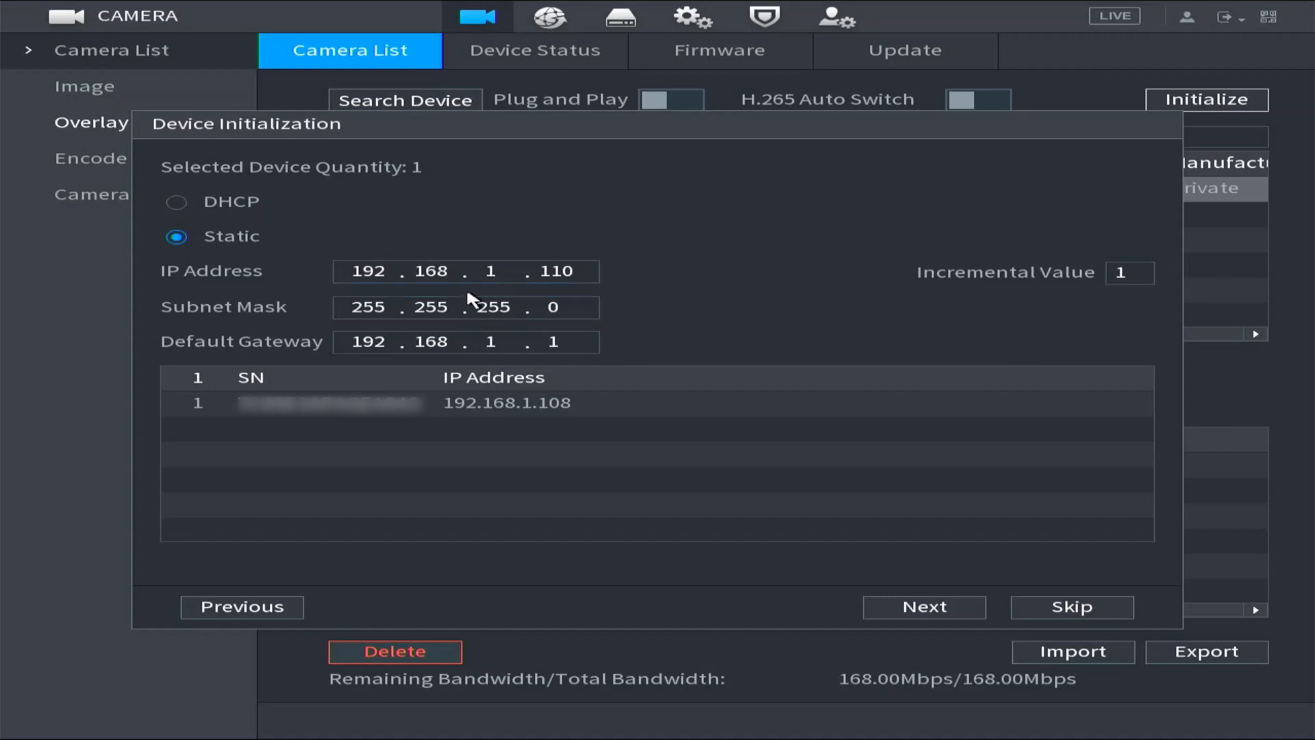
{"action": "left_click", "coordinate": [502, 276]}
{"action": "left_click", "coordinate": [924, 608]}
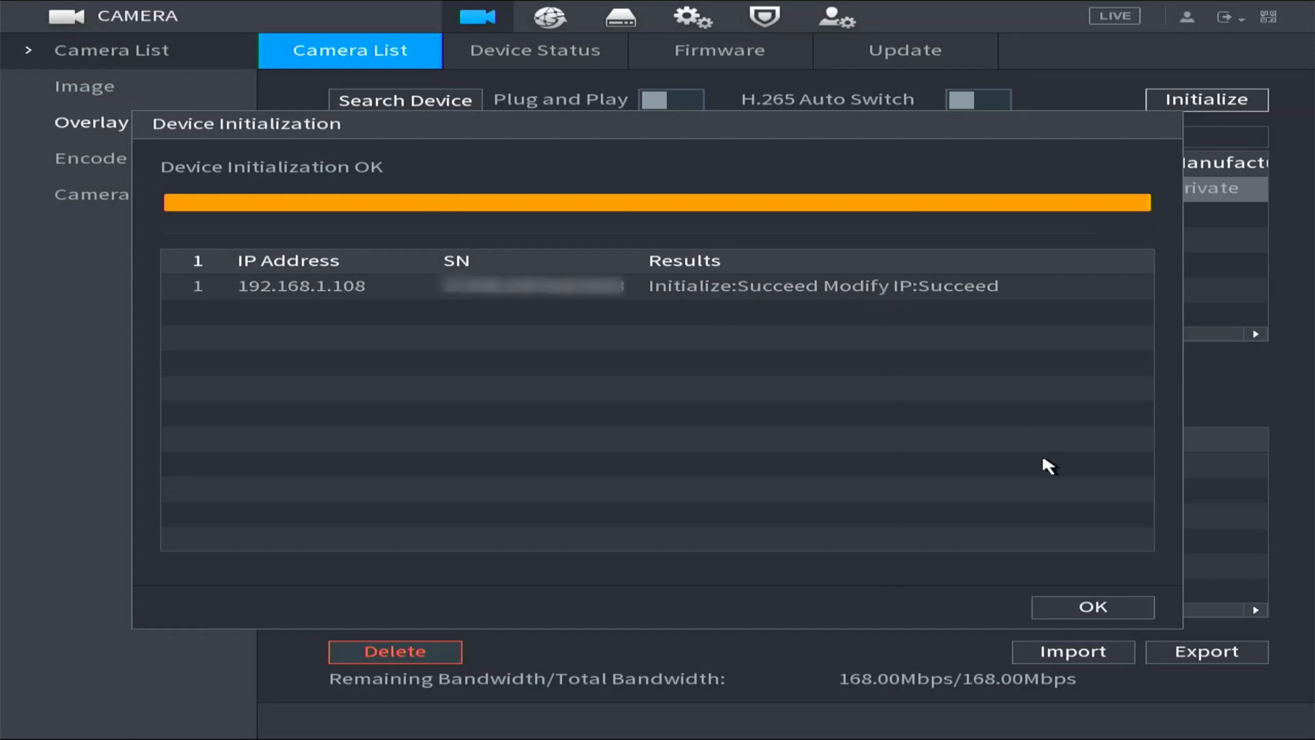
{"action": "left_click", "coordinate": [1088, 606]}
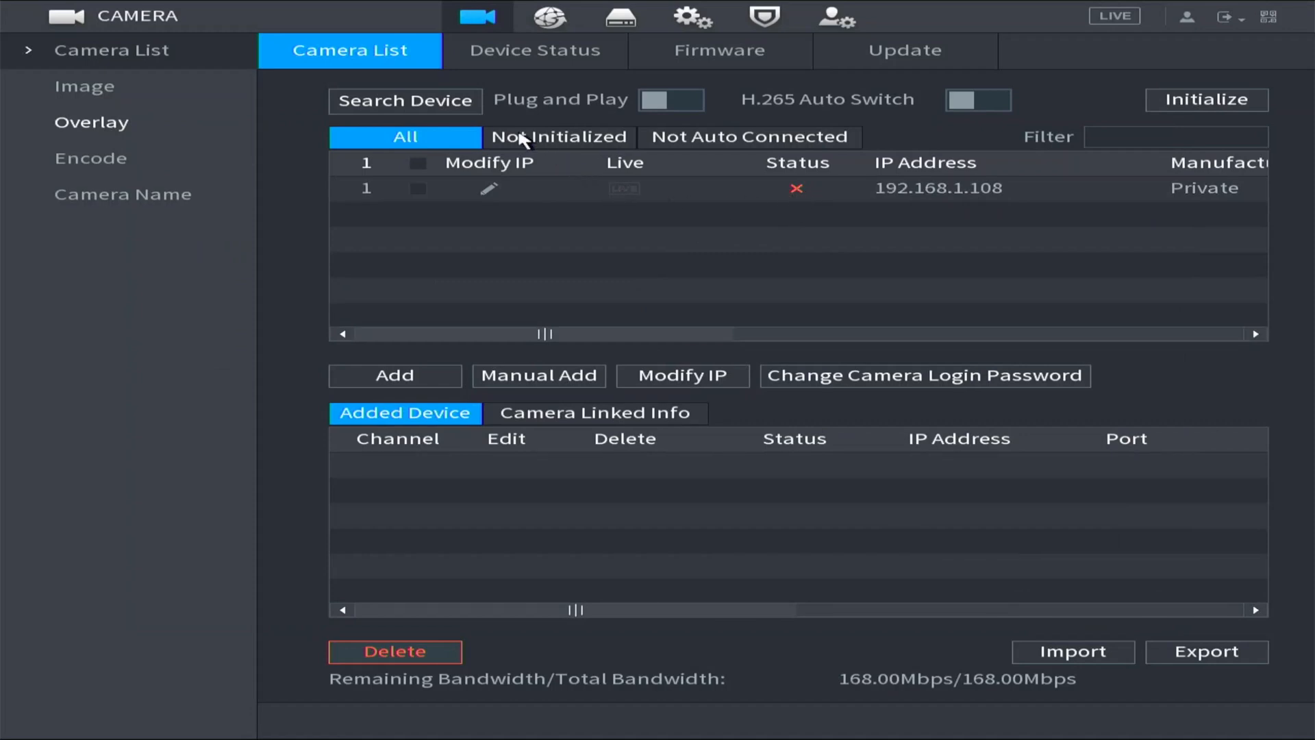
Search for devices again and add the camera at 192.168.1.110 to the NVR.
{"action": "left_click", "coordinate": [439, 100]}
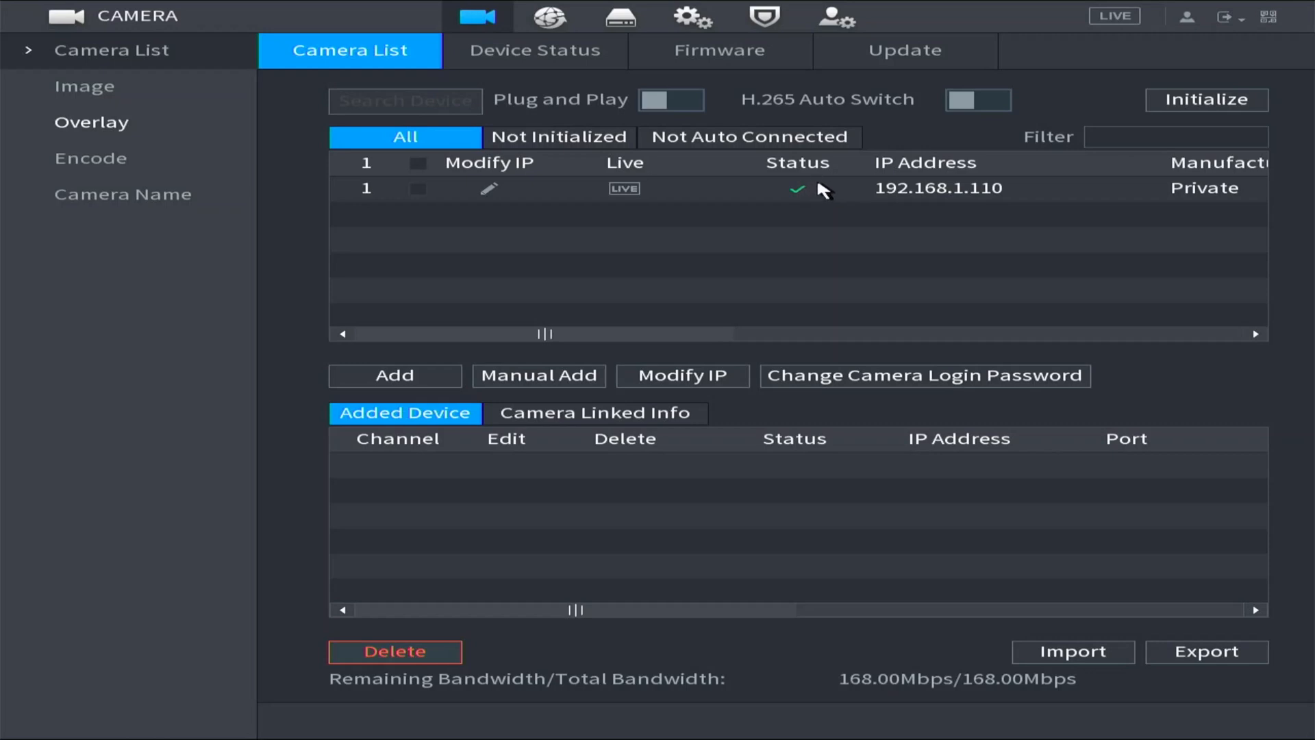
{"action": "left_click", "coordinate": [418, 189]}
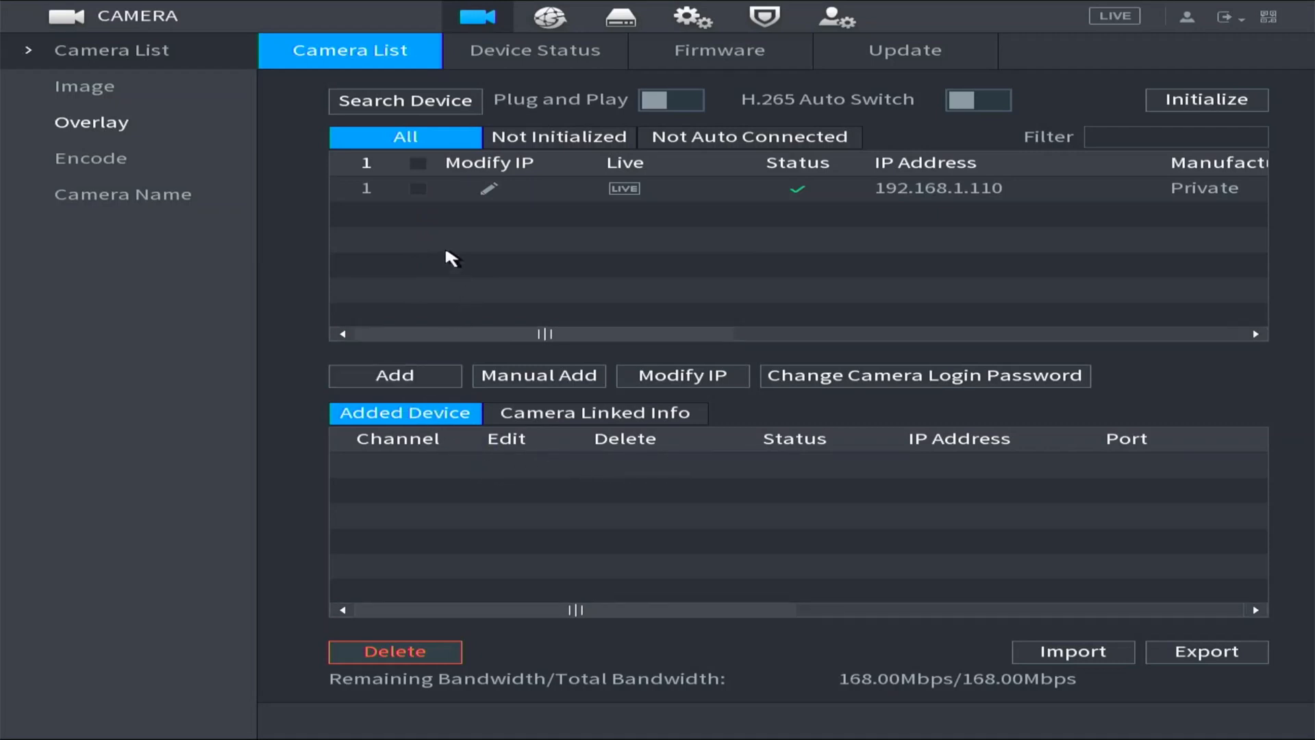
{"action": "left_click", "coordinate": [418, 190]}
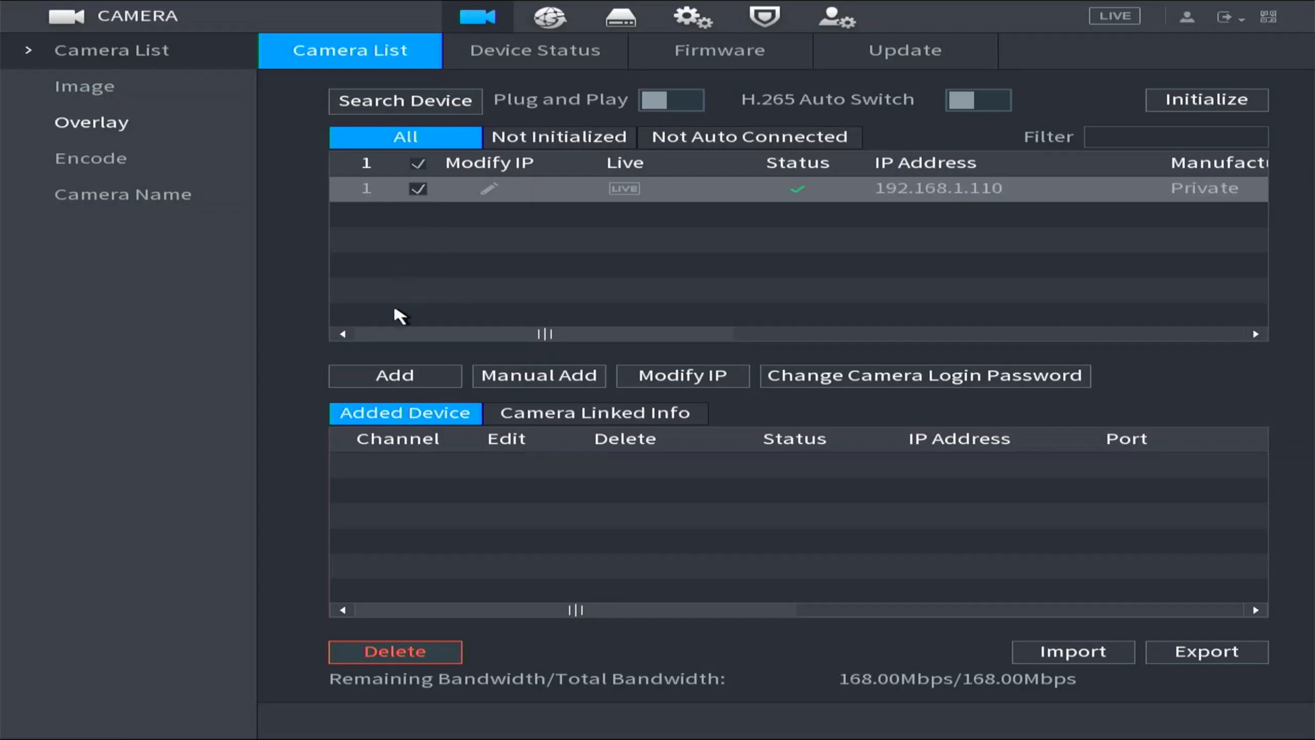
{"action": "left_click", "coordinate": [404, 376]}
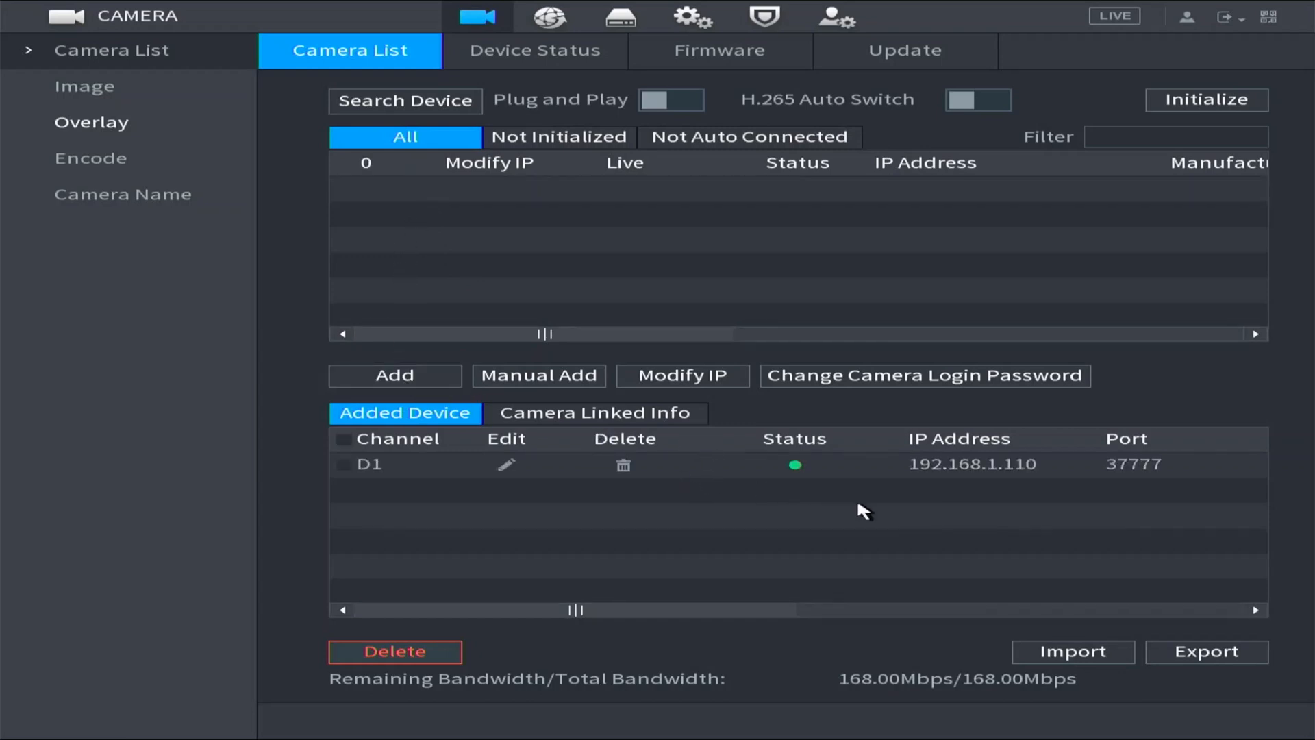
Return to the live view, enlarge channel D1 to full screen, and restore the multi-channel grid.
{"action": "right_click", "coordinate": [801, 463]}
{"action": "right_click", "coordinate": [801, 463]}
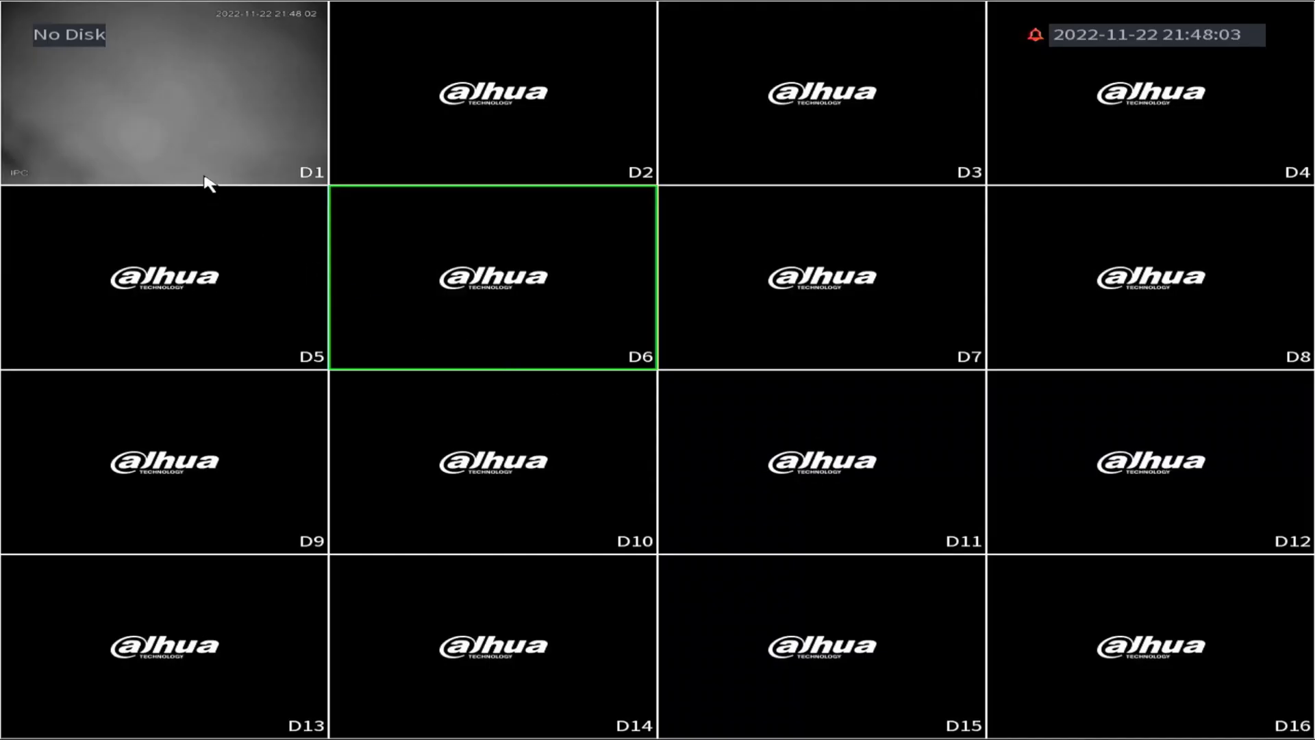
{"action": "double_click", "coordinate": [202, 137]}
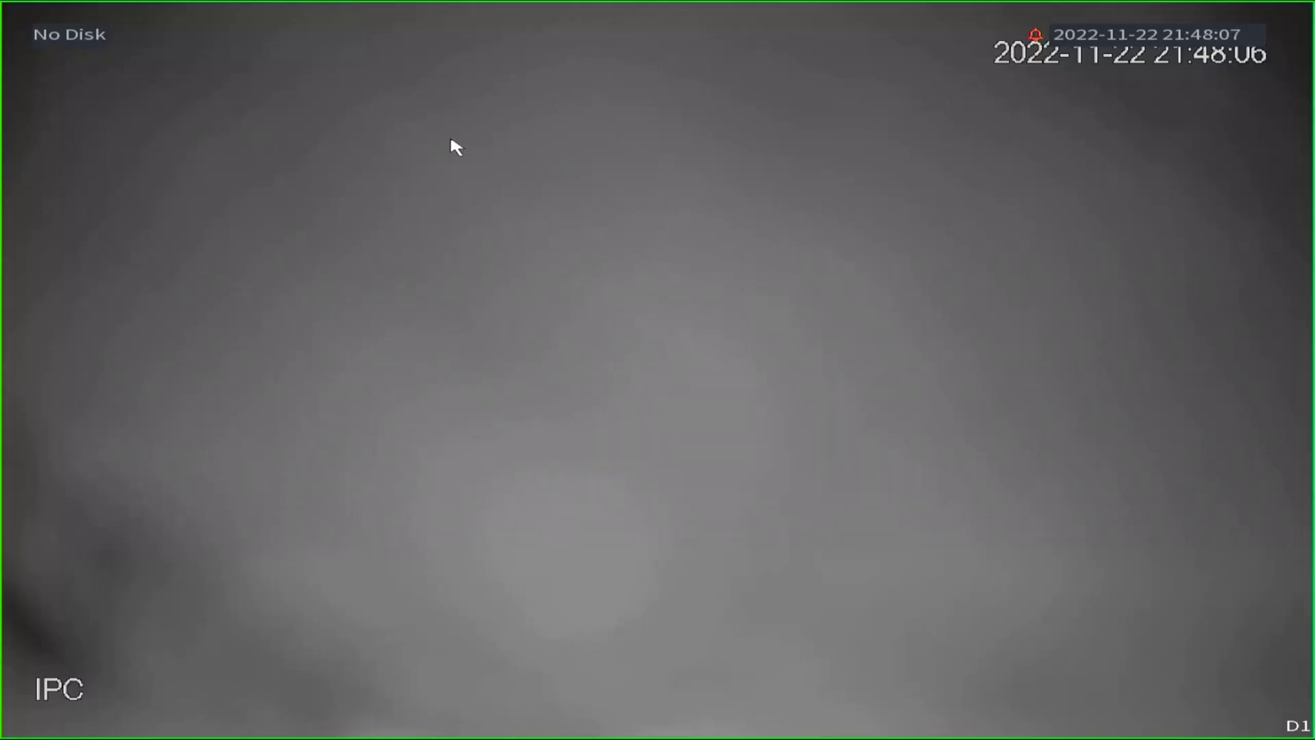
{"action": "double_click", "coordinate": [646, 250]}
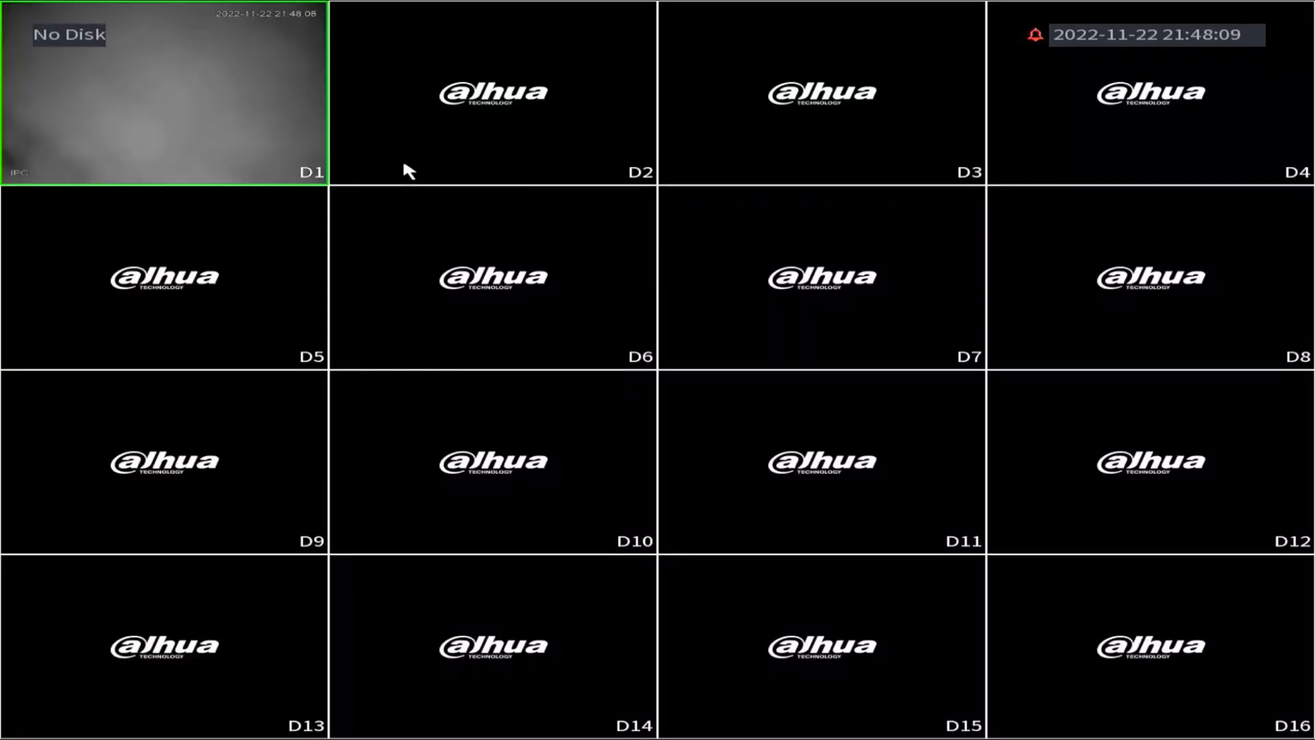